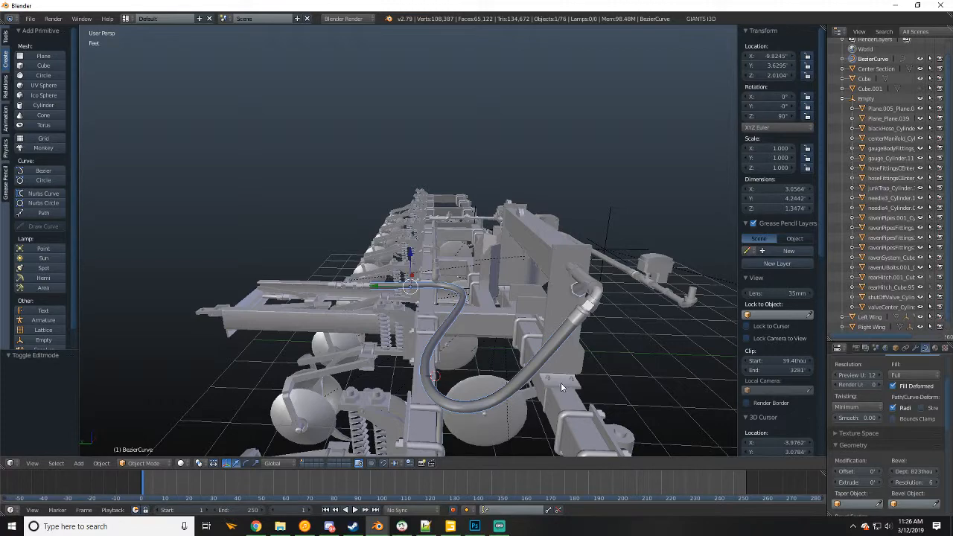
- Hide the existing hose curve on the center section
{"action": "middle_click_drag", "start_coordinate": [490, 401], "coordinate": [542, 394]}
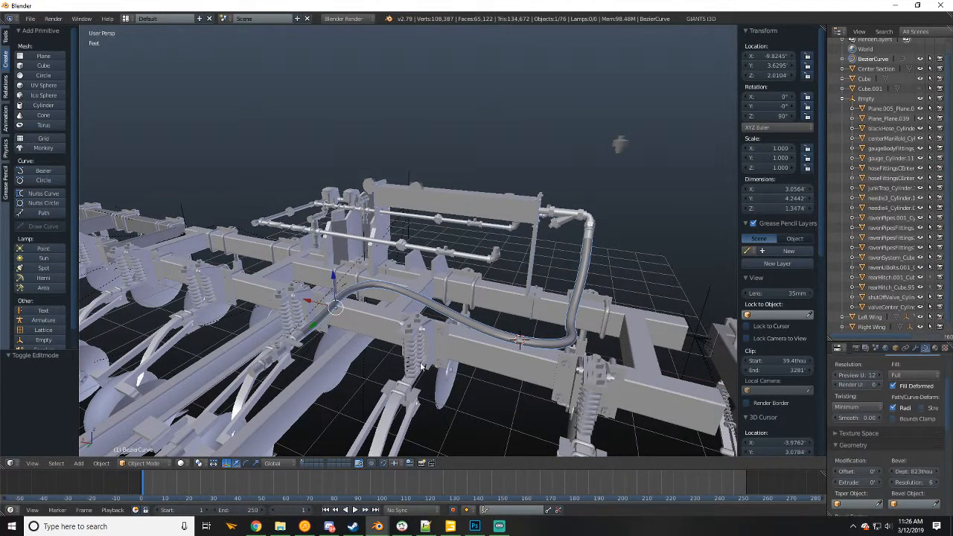
{"action": "middle_click_drag", "start_coordinate": [390, 352], "coordinate": [577, 329]}
{"action": "scroll", "coordinate": [433, 347], "scroll_direction": "up", "scroll_amount": 3}
{"action": "key", "text": "h"}
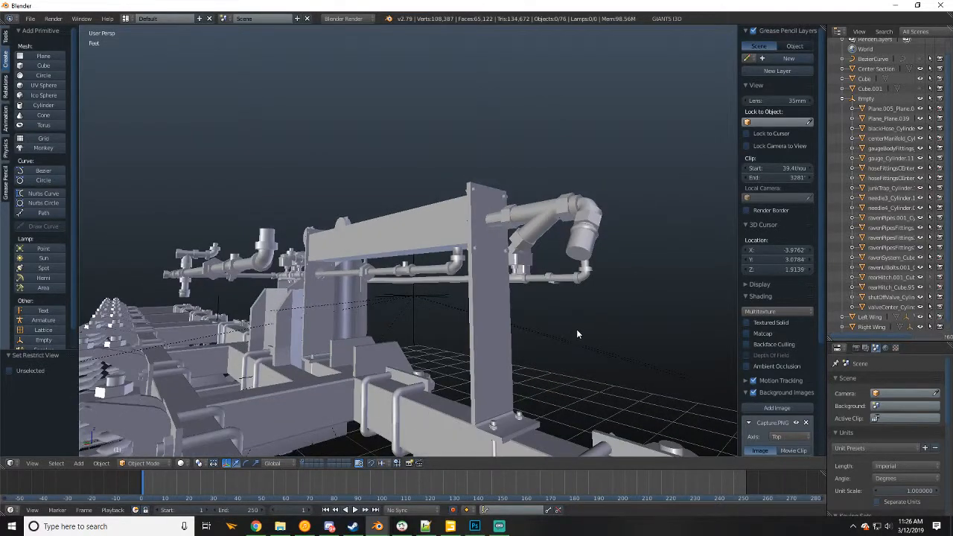
- Snap the 3D cursor to the center of the end edge loop on the hose fitting in the hitch frame
{"action": "middle_click_drag", "start_coordinate": [578, 292], "coordinate": [318, 227]}
{"action": "right_click", "coordinate": [574, 262]}
{"action": "key", "text": "Tab"}
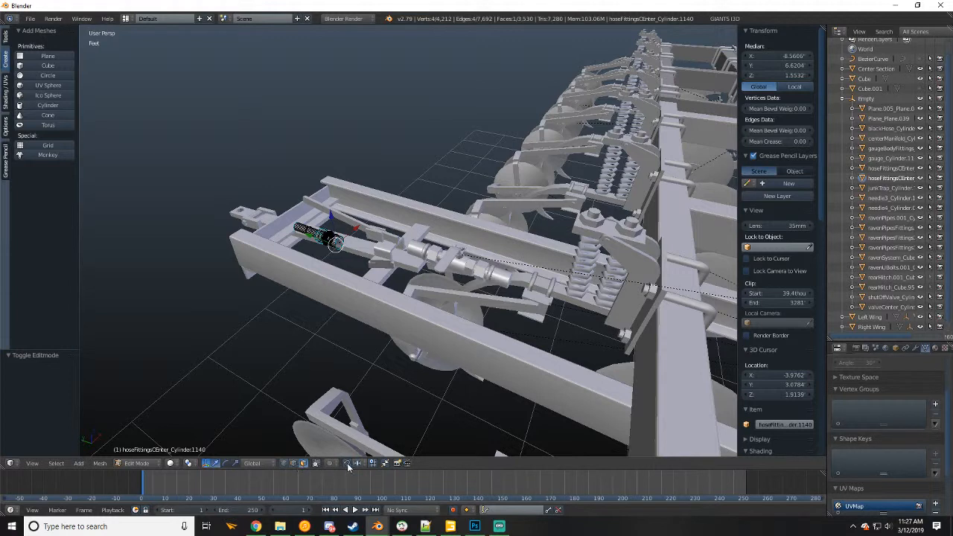
{"action": "left_click", "coordinate": [316, 462]}
{"action": "right_click", "coordinate": [338, 243], "text": "alt+shift"}
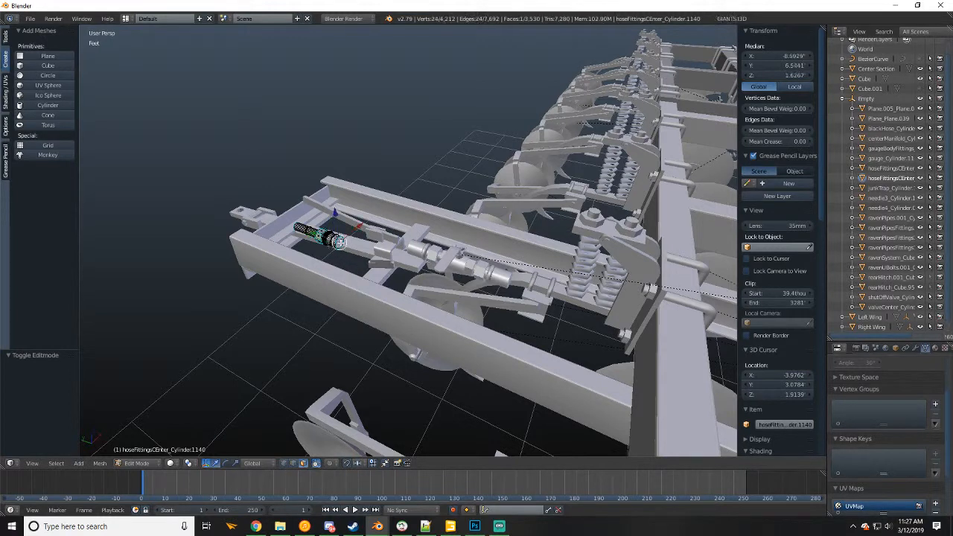
{"action": "key", "text": "shift+s"}
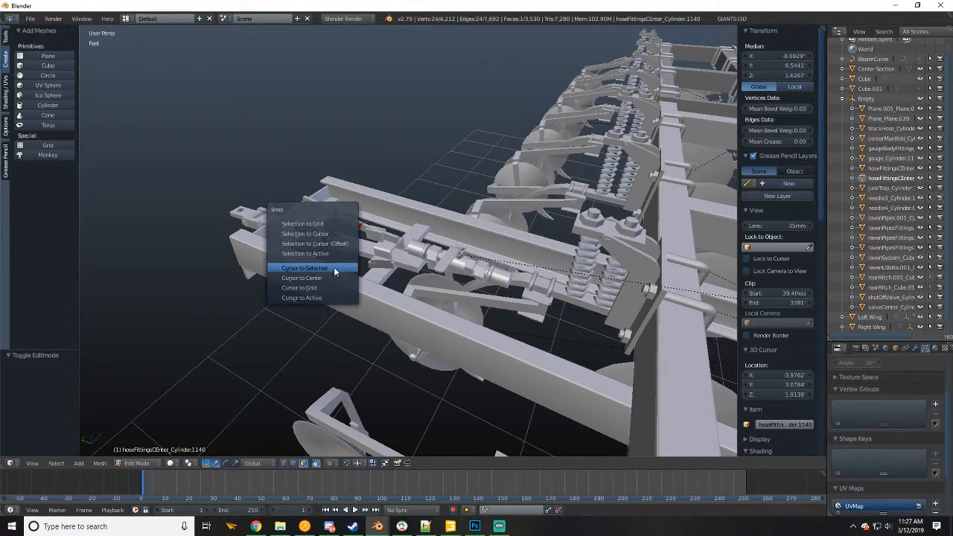
{"action": "left_click", "coordinate": [333, 268]}
{"action": "key", "text": "Tab"}
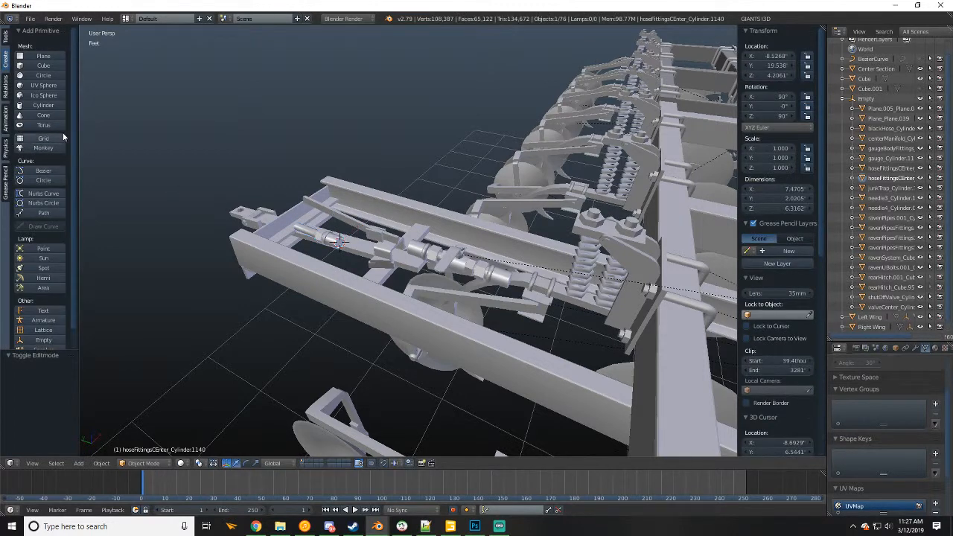
- Add a Bezier curve at the 3D cursor, move it about 7.5 inches along negative Y and rotate it 90° about Z
{"action": "left_click", "coordinate": [41, 171]}
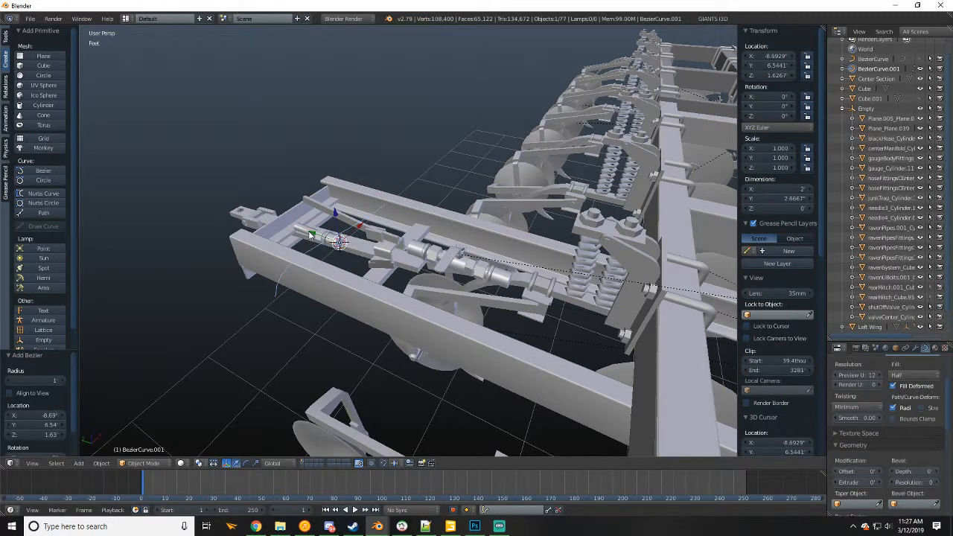
{"action": "left_click_drag", "start_coordinate": [311, 236], "coordinate": [375, 269]}
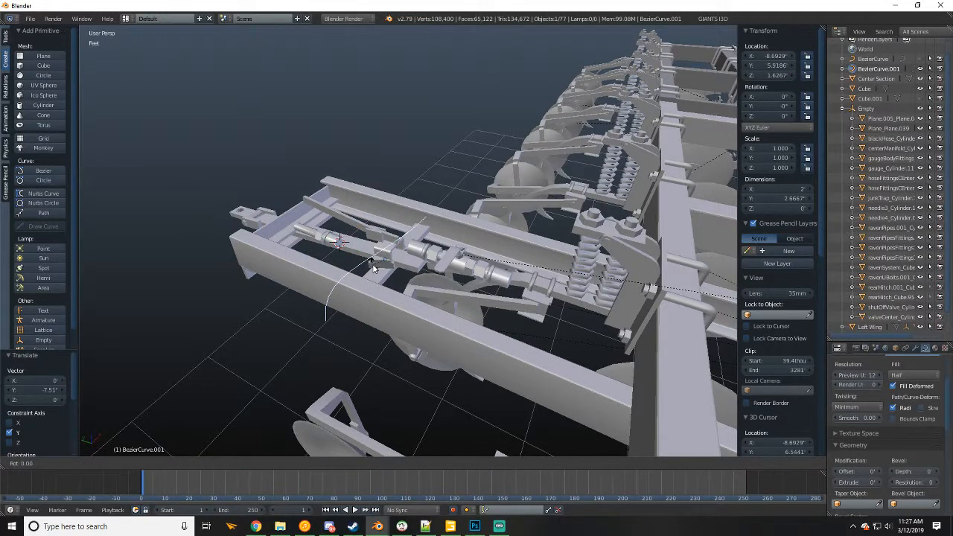
{"action": "type", "text": "rz90"}
{"action": "key", "text": "Return"}
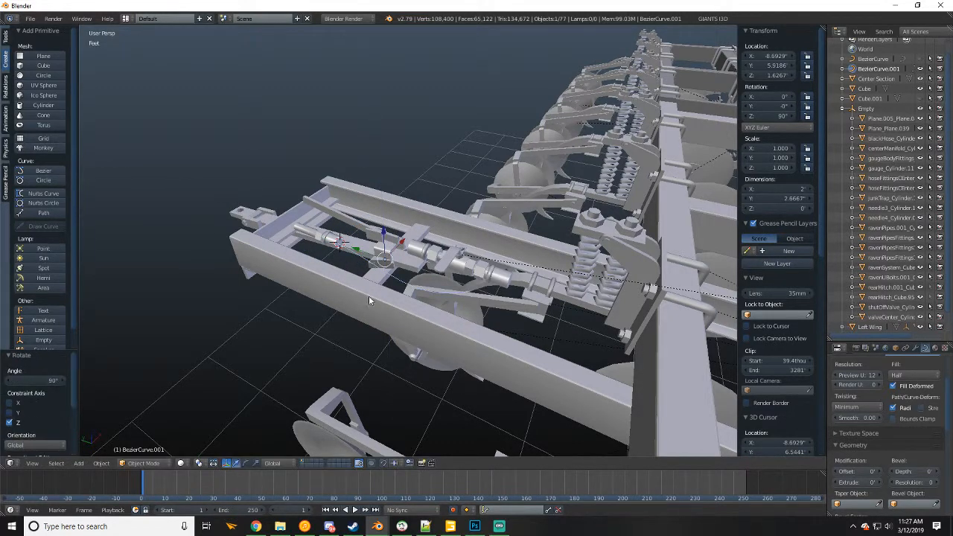
- Set the new curve's fill to Full, bevel resolution to 6 and bevel depth to about 591 thou
{"action": "middle_click_drag", "start_coordinate": [419, 308], "coordinate": [384, 306]}
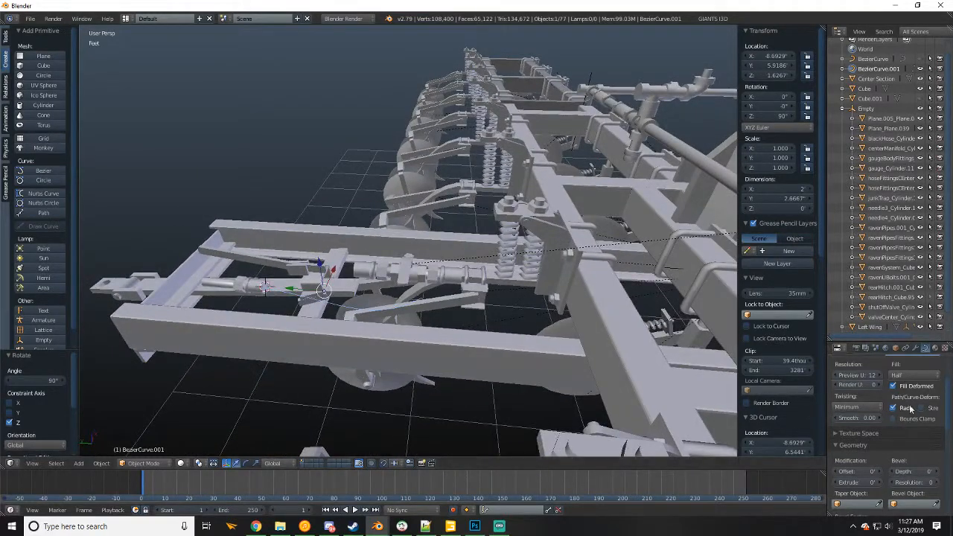
{"action": "left_click", "coordinate": [914, 375]}
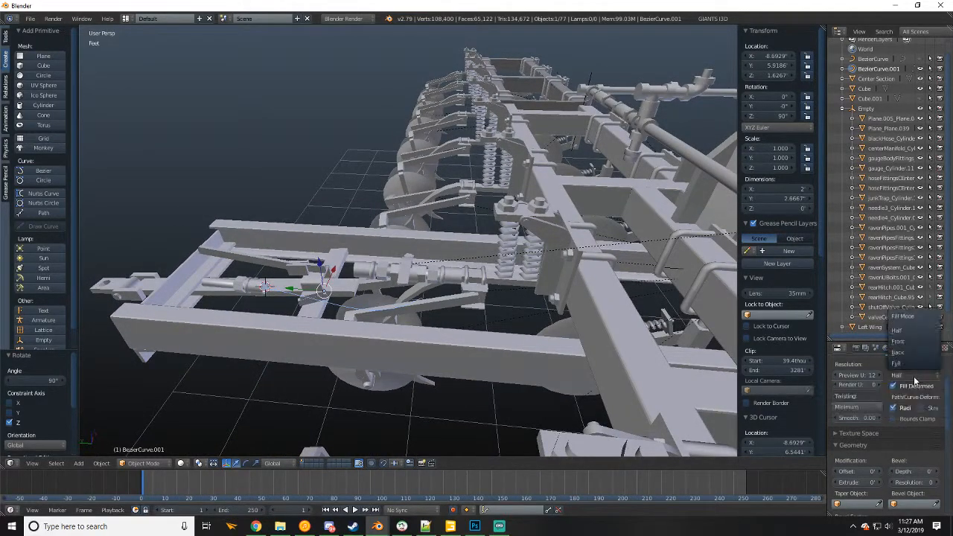
{"action": "left_click", "coordinate": [913, 316]}
{"action": "left_click", "coordinate": [914, 481]}
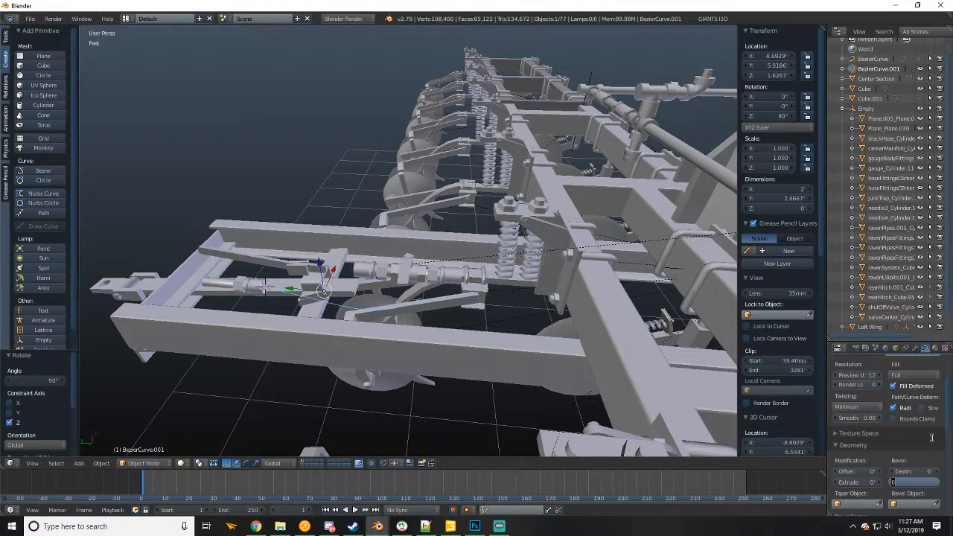
{"action": "type", "text": "6"}
{"action": "key", "text": "Return"}
{"action": "middle_click_drag", "start_coordinate": [357, 368], "coordinate": [513, 338]}
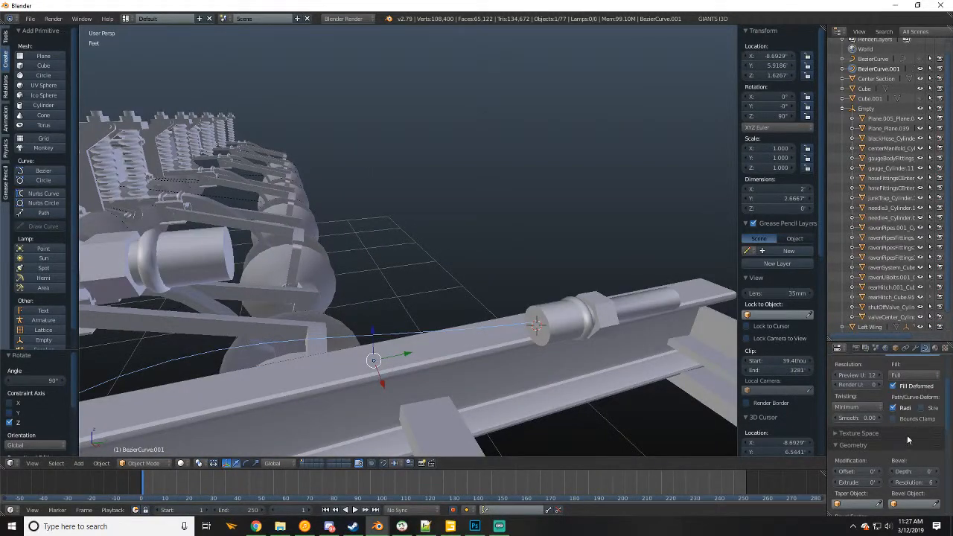
{"action": "left_click_drag", "start_coordinate": [927, 477], "coordinate": [952, 477]}
- Move the hose curve about 4.4 inches along negative Y and set its bevel depth to about 823 thou
{"action": "middle_click_drag", "start_coordinate": [658, 405], "coordinate": [562, 343]}
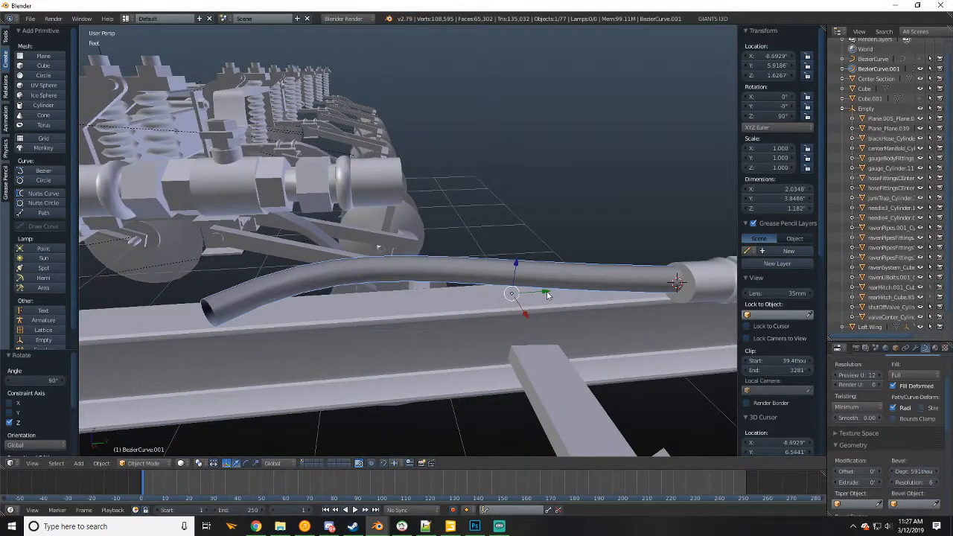
{"action": "key", "text": "g"}
{"action": "left_click", "coordinate": [437, 315]}
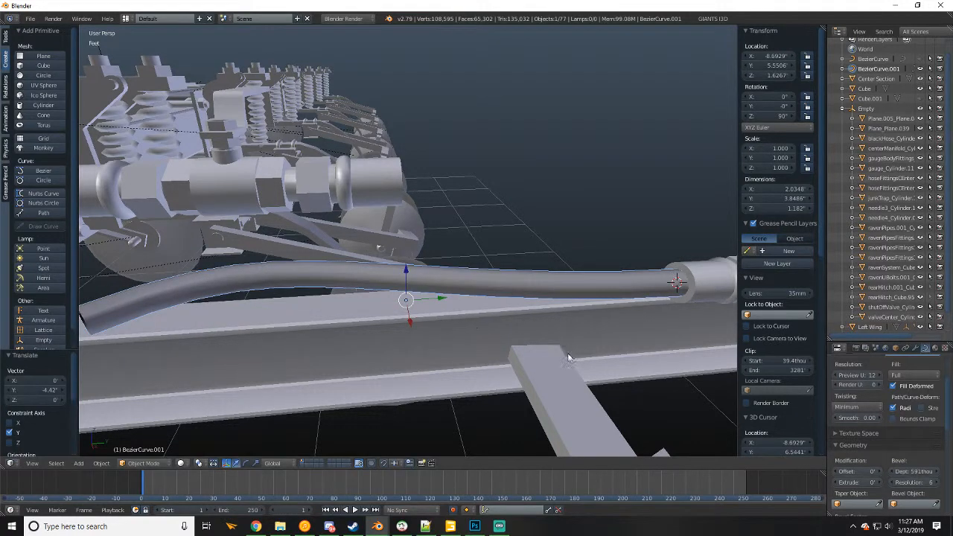
{"action": "left_click_drag", "start_coordinate": [921, 472], "coordinate": [892, 471]}
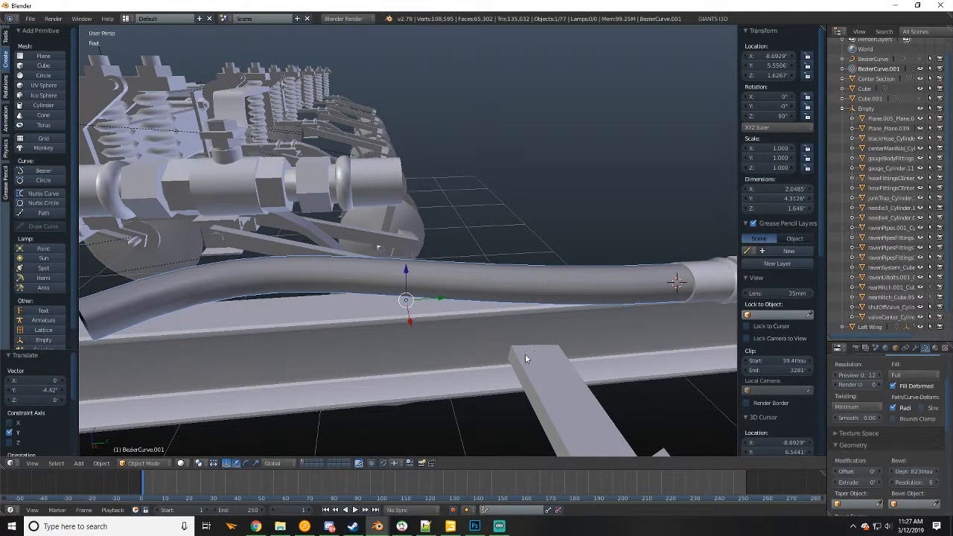
- Slide the hose curve about 2.7 inches away from the fitting along negative Y
{"action": "middle_click_drag", "start_coordinate": [511, 340], "coordinate": [485, 320]}
{"action": "key", "text": "g"}
{"action": "key", "text": "y"}
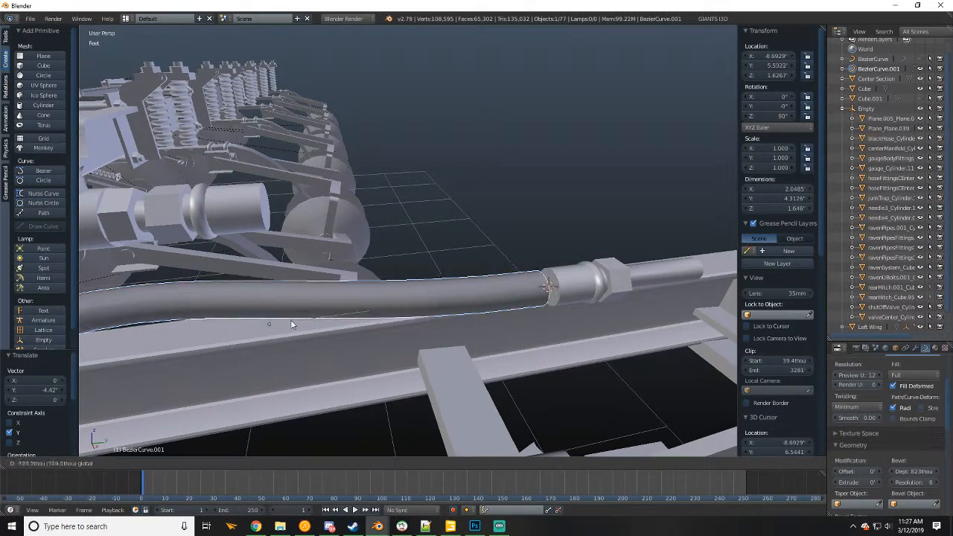
{"action": "left_click", "coordinate": [274, 325]}
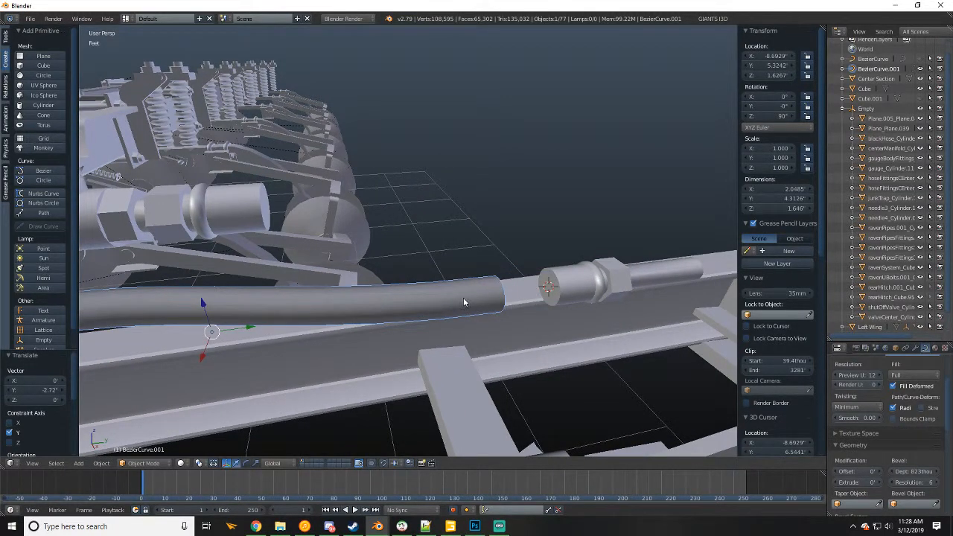
- Snap the hose's end control point near the fitting to the 3D cursor with the offset option, keeping its handles extended
{"action": "key", "text": "Tab"}
{"action": "middle_click_drag", "start_coordinate": [488, 281], "coordinate": [352, 283]}
{"action": "right_click", "coordinate": [351, 317]}
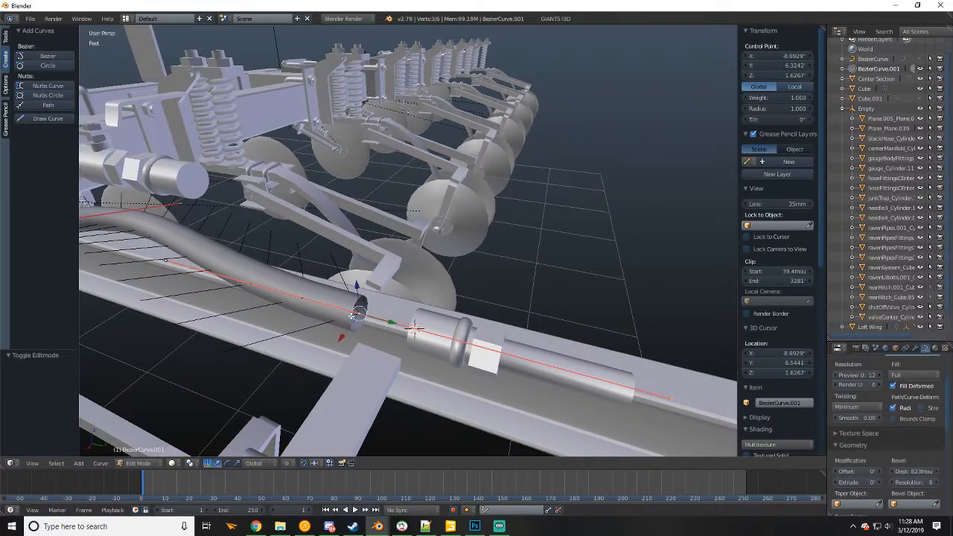
{"action": "key", "text": "g"}
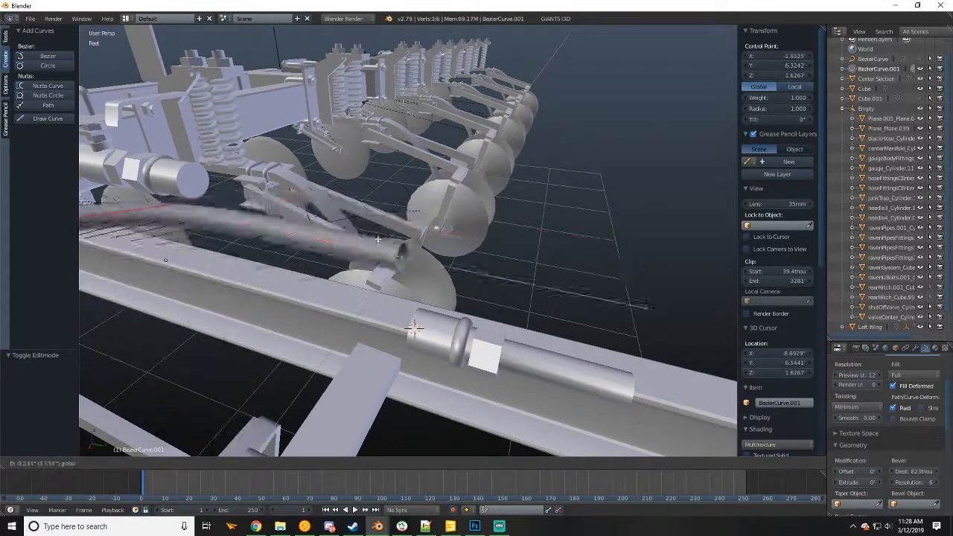
{"action": "left_click", "coordinate": [413, 252]}
{"action": "middle_click_drag", "start_coordinate": [414, 251], "coordinate": [374, 263]}
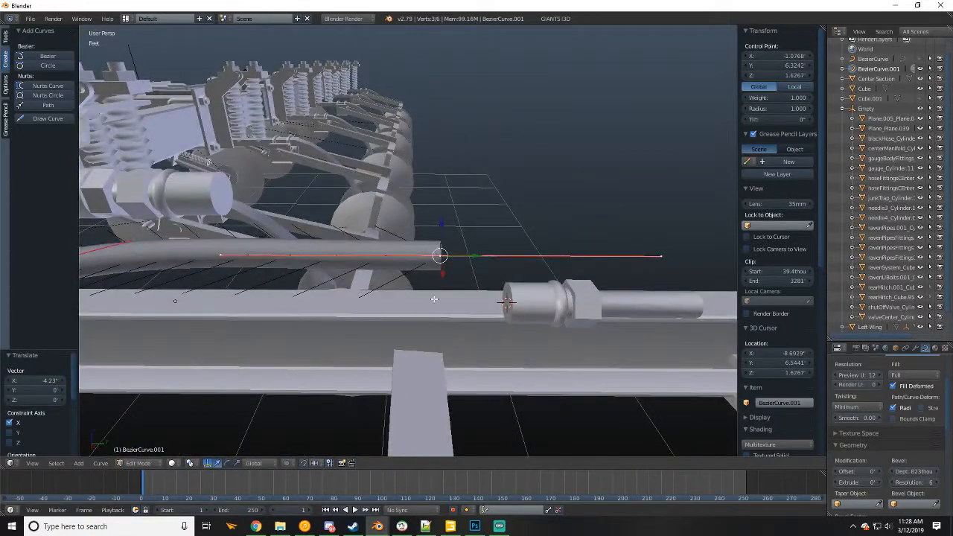
{"action": "key", "text": "shift+s"}
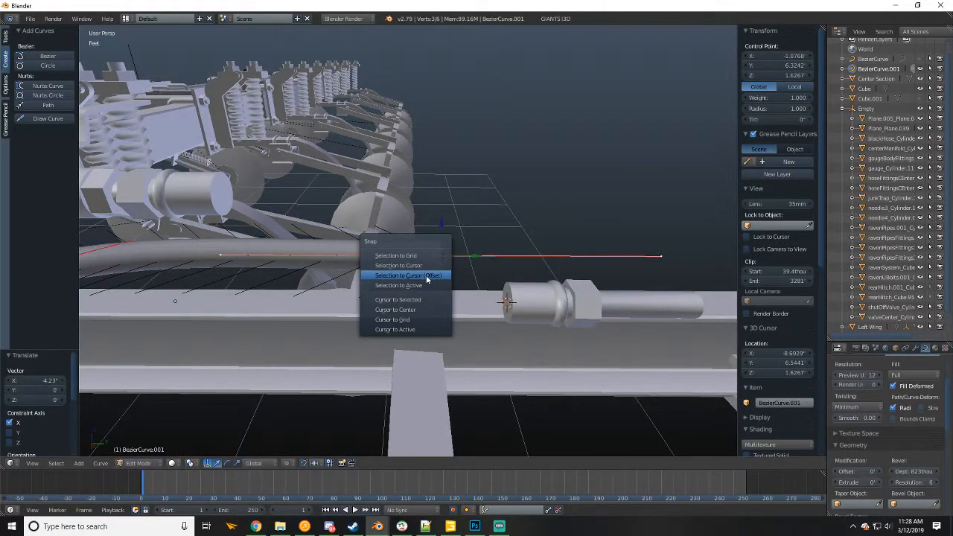
{"action": "left_click", "coordinate": [428, 277]}
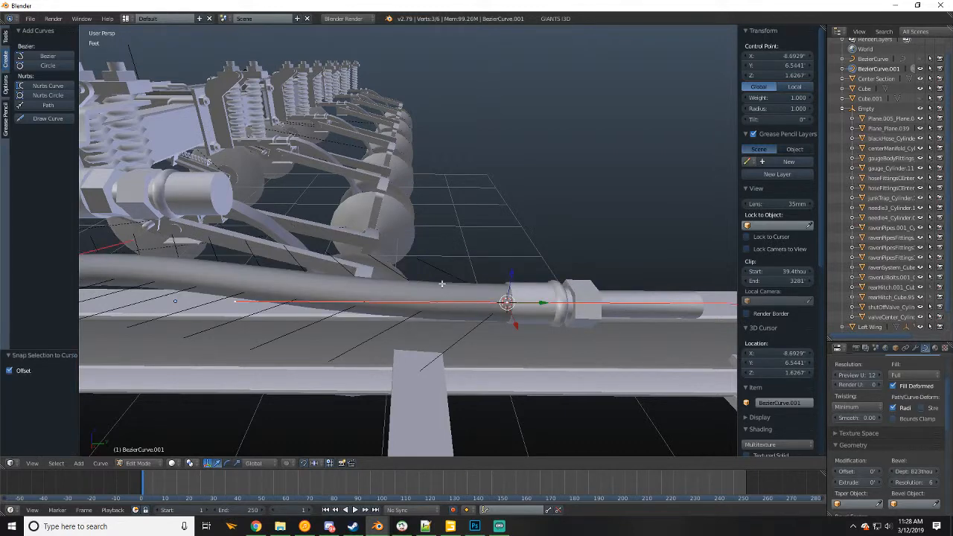
- Try to snap the end point to the cursor without offset and to reposition its inner handle, undoing both changes
{"action": "middle_click_drag", "start_coordinate": [441, 284], "coordinate": [561, 296]}
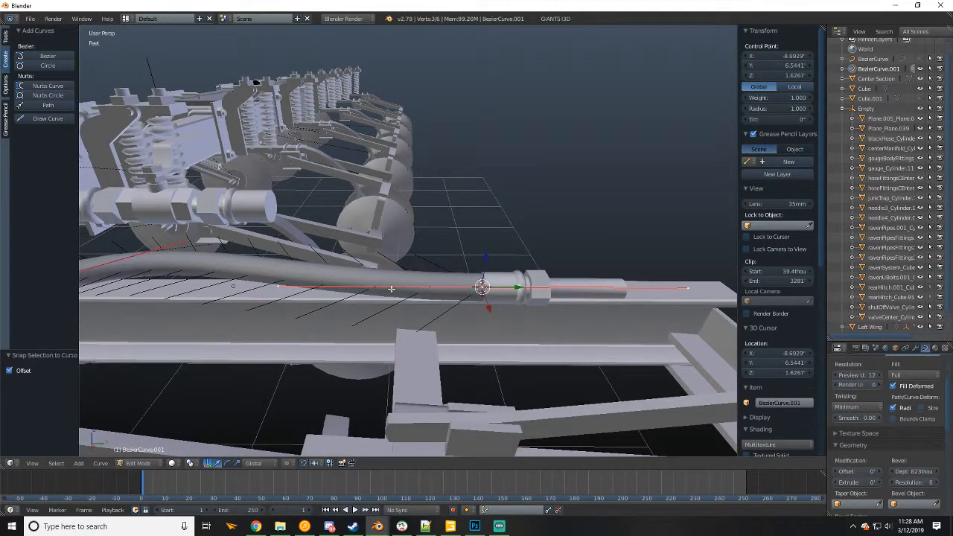
{"action": "key", "text": "shift+s"}
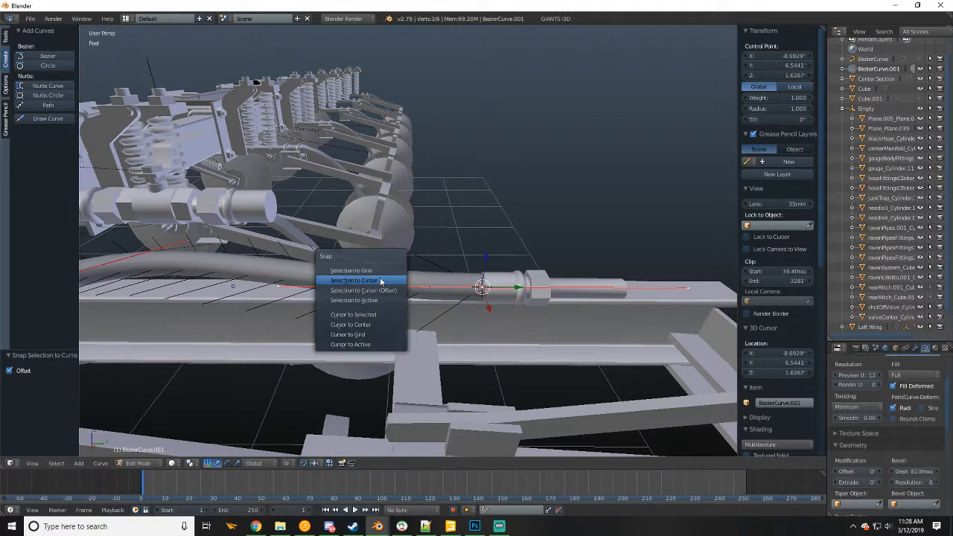
{"action": "left_click", "coordinate": [379, 280]}
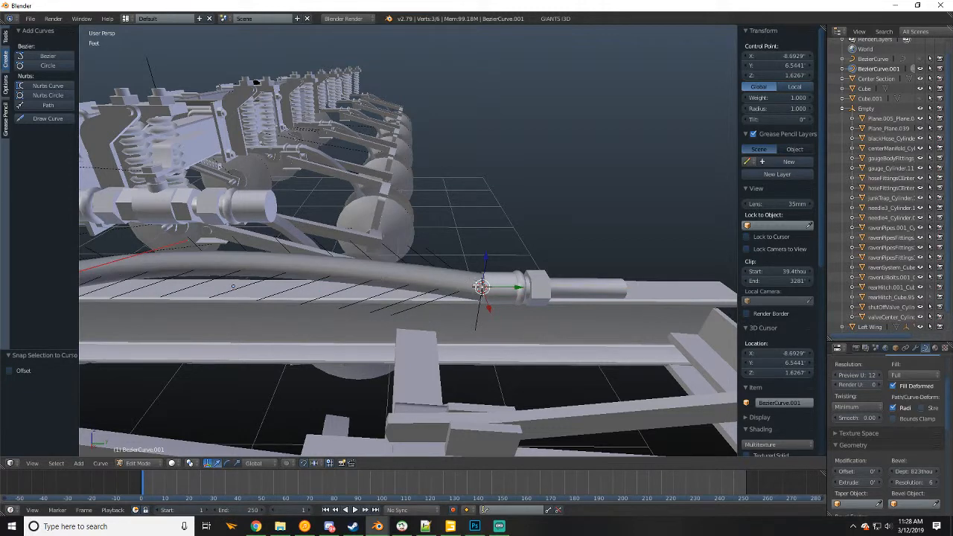
{"action": "key", "text": "ctrl+z"}
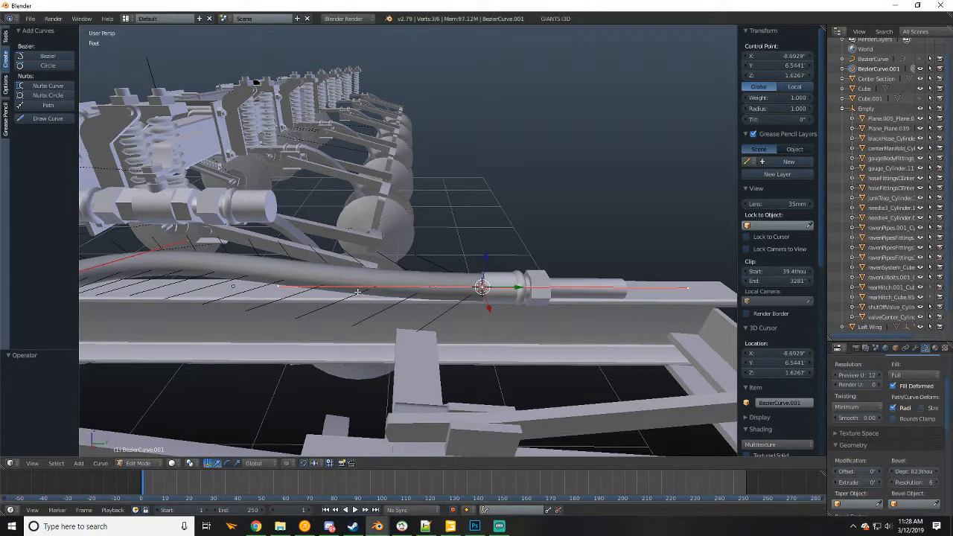
{"action": "right_click", "coordinate": [284, 287]}
{"action": "left_click_drag", "start_coordinate": [265, 307], "coordinate": [275, 293]}
{"action": "key", "text": "ctrl+z"}
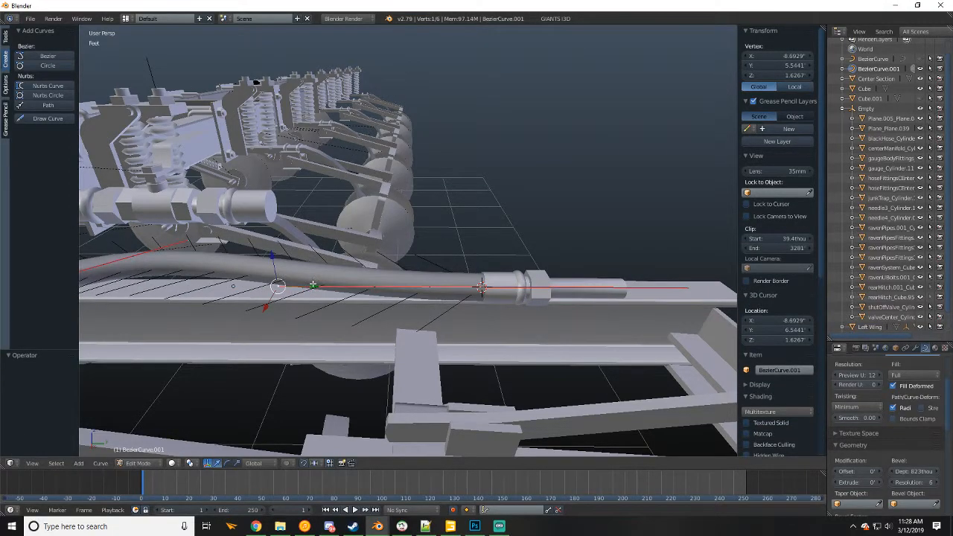
- Extrude the hose curve's free end about 1.55 ft along negative Y under the frame
{"action": "middle_click_drag", "start_coordinate": [275, 293], "coordinate": [258, 337]}
{"action": "key", "text": "Tab"}
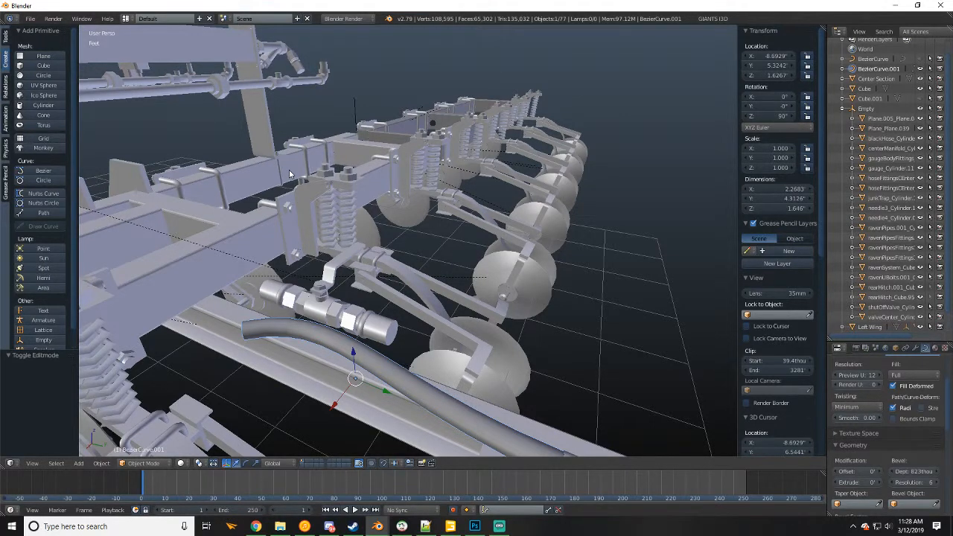
{"action": "right_click", "coordinate": [248, 332]}
{"action": "right_click", "coordinate": [249, 332]}
{"action": "key", "text": "Tab"}
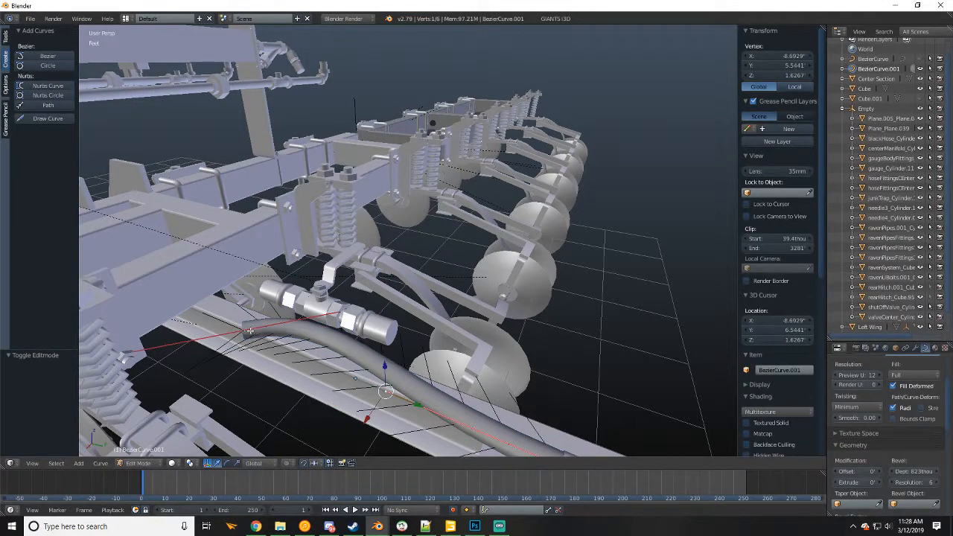
{"action": "right_click", "coordinate": [248, 330]}
{"action": "middle_click_drag", "start_coordinate": [247, 314], "coordinate": [426, 337]}
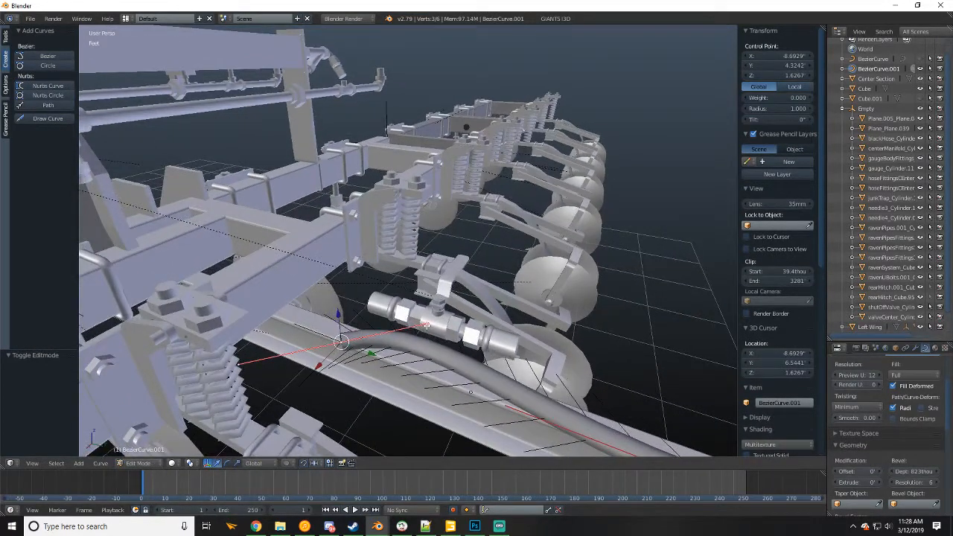
{"action": "middle_click_drag", "start_coordinate": [360, 321], "coordinate": [404, 365]}
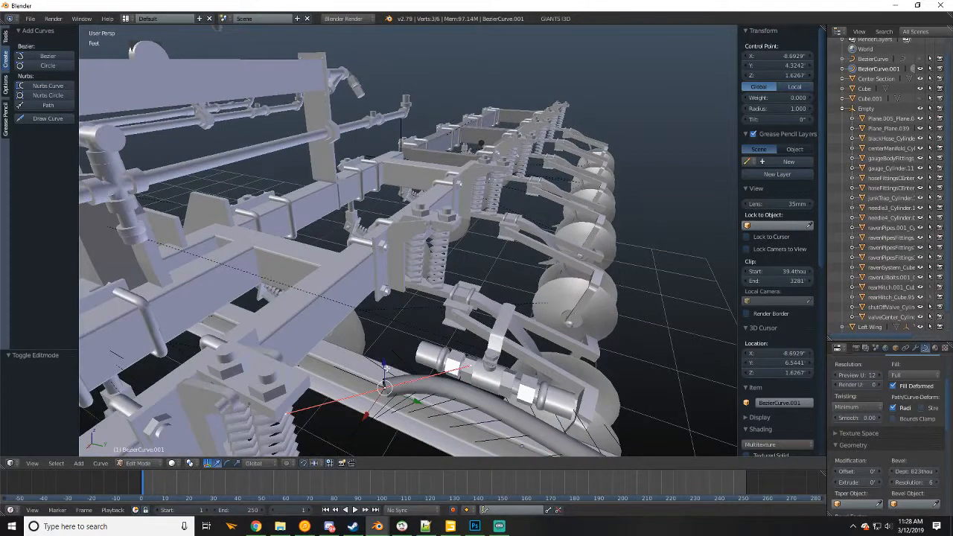
{"action": "key", "text": "e"}
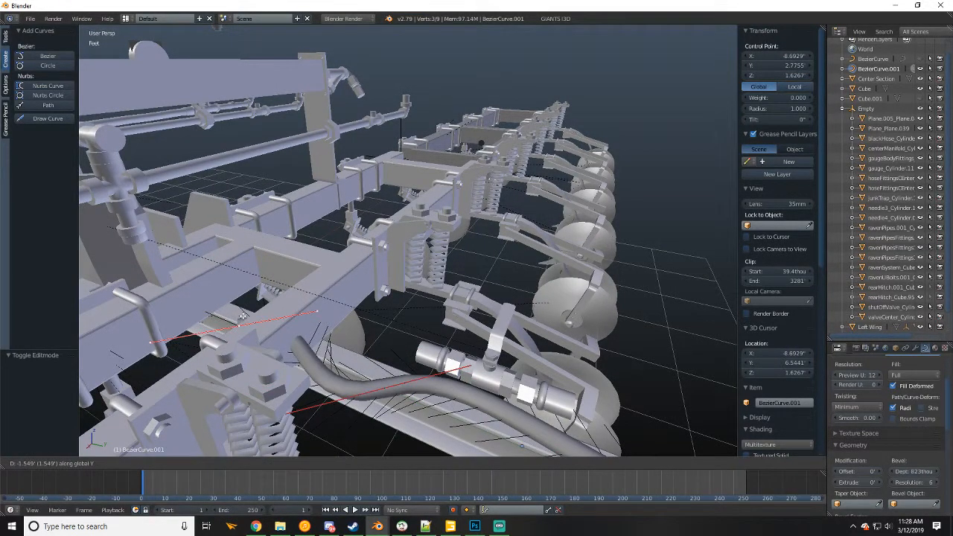
{"action": "left_click", "coordinate": [212, 295]}
- Extrude the hose's new end point about 2.6 ft along negative X between the frame beams
{"action": "middle_click_drag", "start_coordinate": [252, 278], "coordinate": [306, 332]}
{"action": "key", "text": "e"}
{"action": "key", "text": "x"}
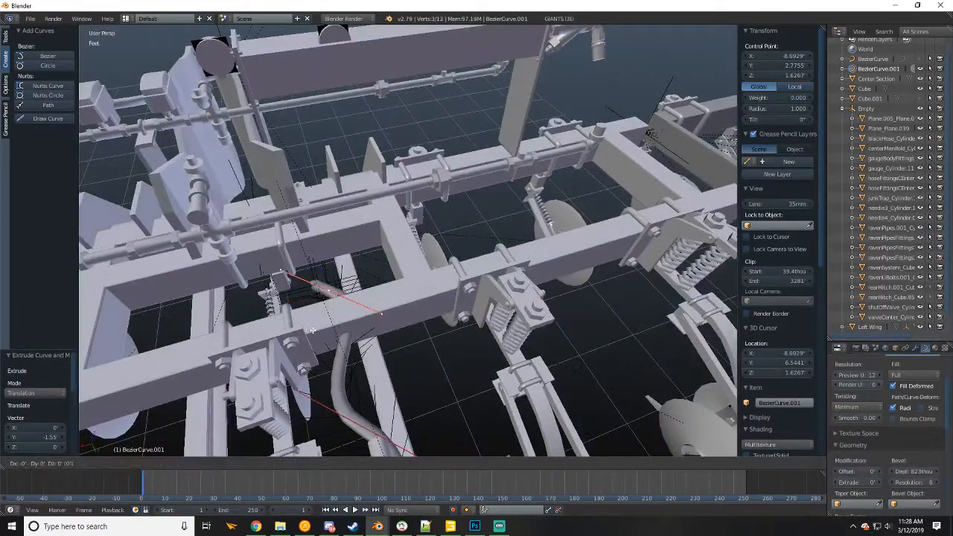
{"action": "left_click", "coordinate": [526, 261]}
{"action": "middle_click_drag", "start_coordinate": [526, 260], "coordinate": [388, 305]}
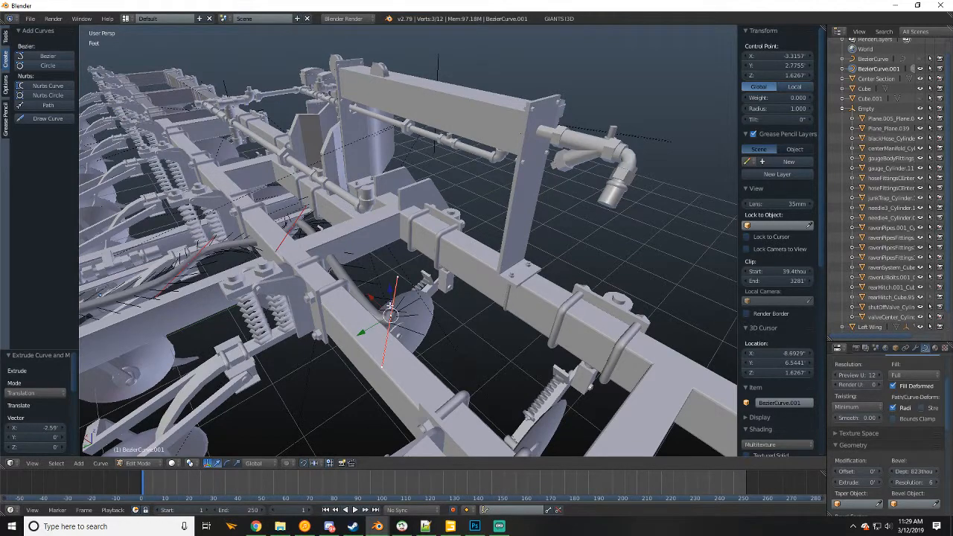
- Snap the 3D cursor to the open end of the elbow hose fitting beside the upright post
{"action": "middle_click_drag", "start_coordinate": [363, 317], "coordinate": [325, 313]}
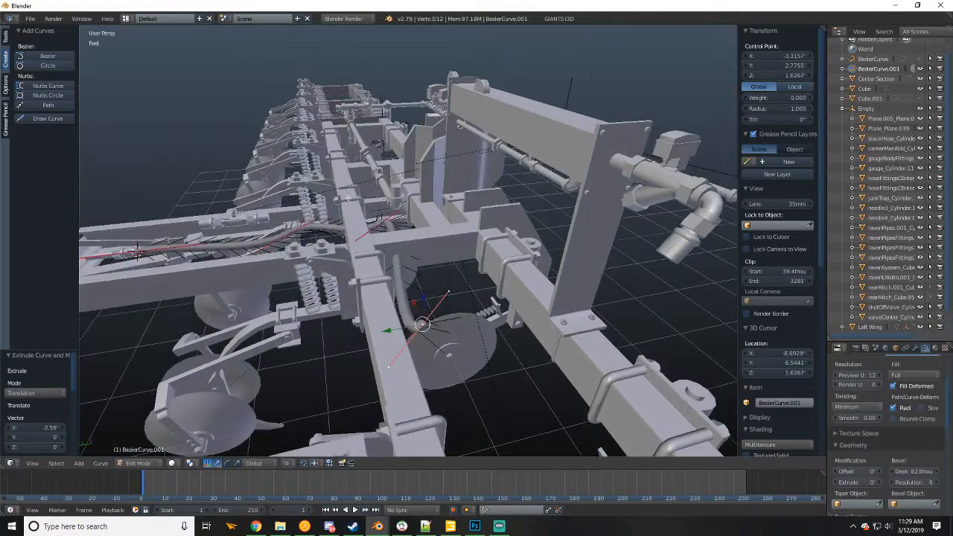
{"action": "middle_click_drag", "start_coordinate": [473, 317], "coordinate": [563, 260]}
{"action": "key", "text": "Tab"}
{"action": "right_click", "coordinate": [529, 250]}
{"action": "scroll", "coordinate": [563, 260], "scroll_direction": "up", "scroll_amount": 2}
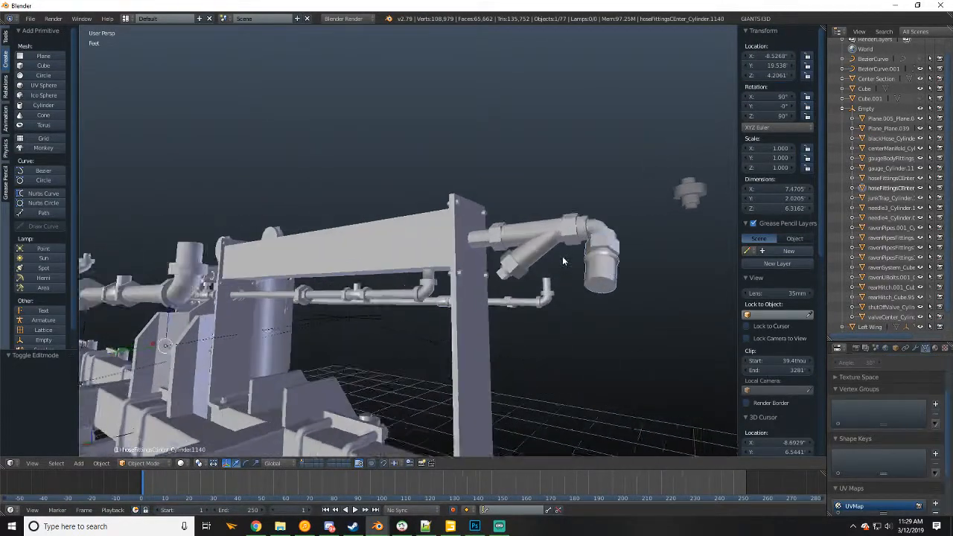
{"action": "scroll", "coordinate": [562, 261], "scroll_direction": "up", "scroll_amount": 1}
{"action": "key", "text": "Tab"}
{"action": "right_click", "coordinate": [623, 293]}
{"action": "key", "text": "shift+s"}
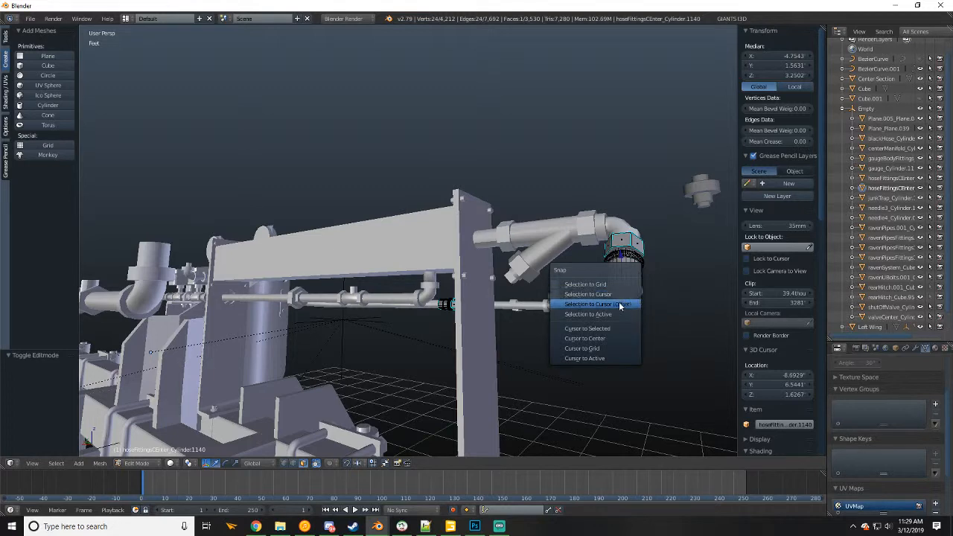
{"action": "left_click", "coordinate": [610, 328]}
{"action": "key", "text": "Tab"}
- Extrude the hose curve's free end about 10.5 in along negative X between the frame beams
{"action": "middle_click_drag", "start_coordinate": [609, 319], "coordinate": [433, 395]}
{"action": "right_click", "coordinate": [345, 382]}
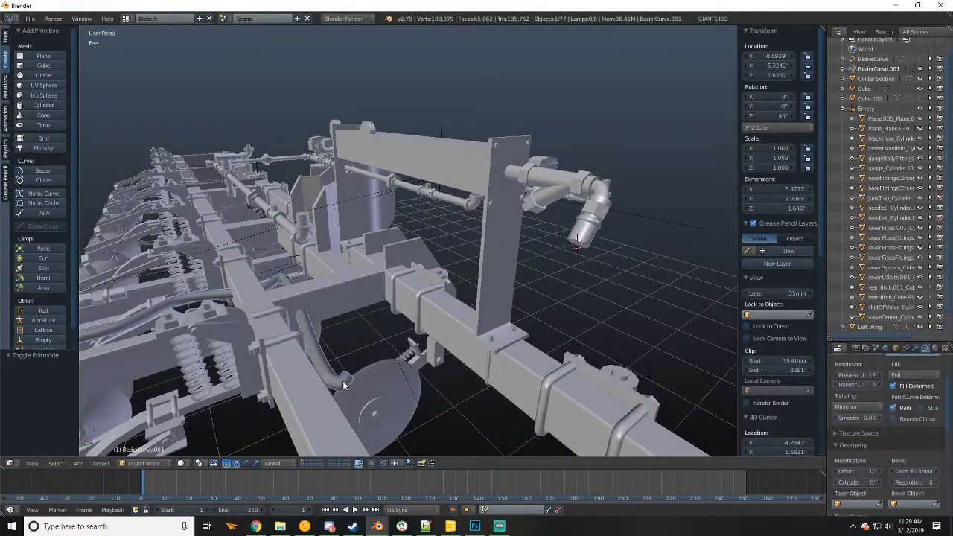
{"action": "key", "text": "Tab"}
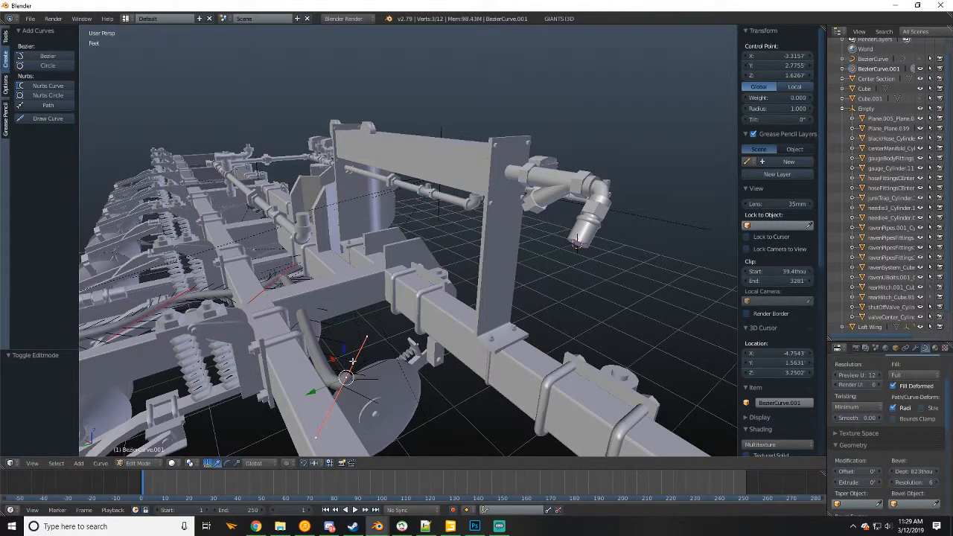
{"action": "key", "text": "Tab"}
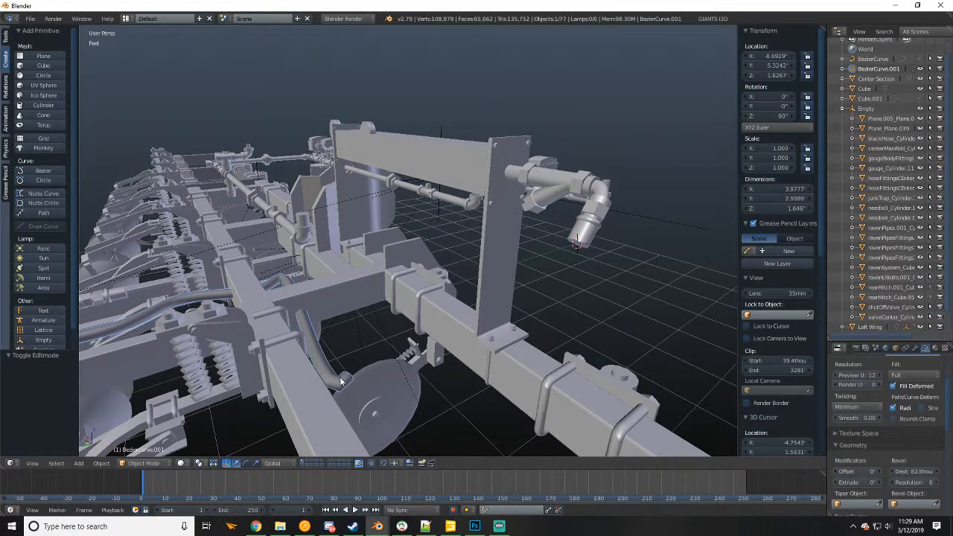
{"action": "key", "text": "Tab"}
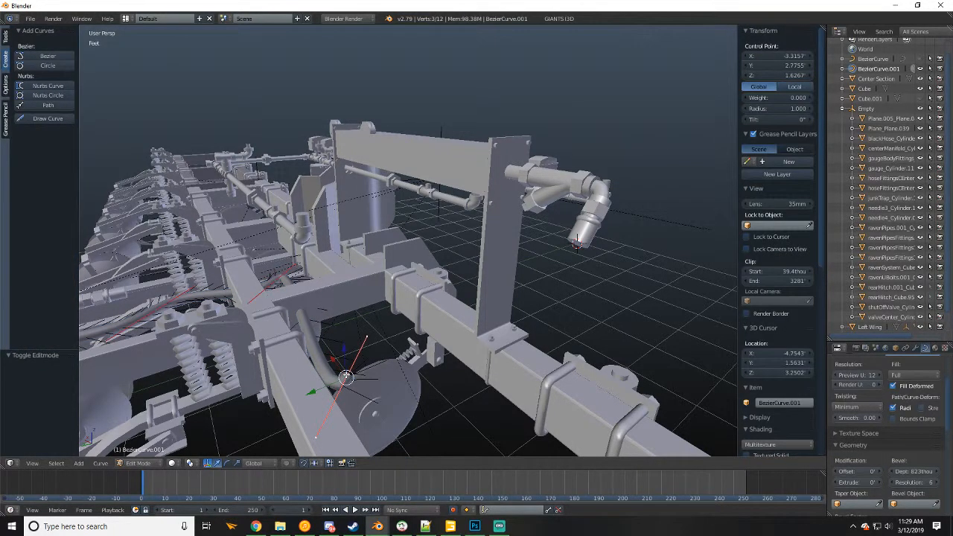
{"action": "key", "text": "e"}
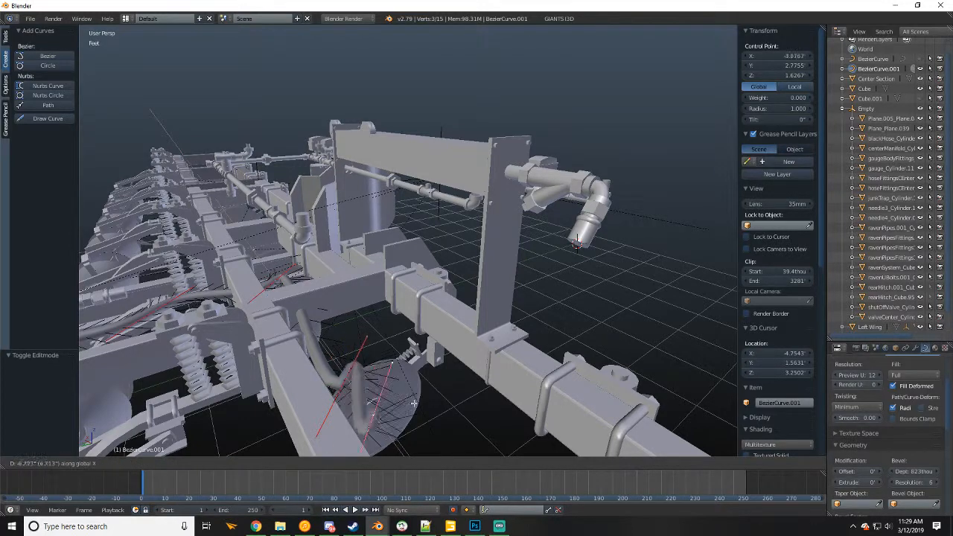
{"action": "left_click", "coordinate": [443, 396]}
- Snap the hose's new end point to the 3D cursor at the elbow fitting, using the offset option
{"action": "middle_click_drag", "start_coordinate": [419, 381], "coordinate": [445, 393]}
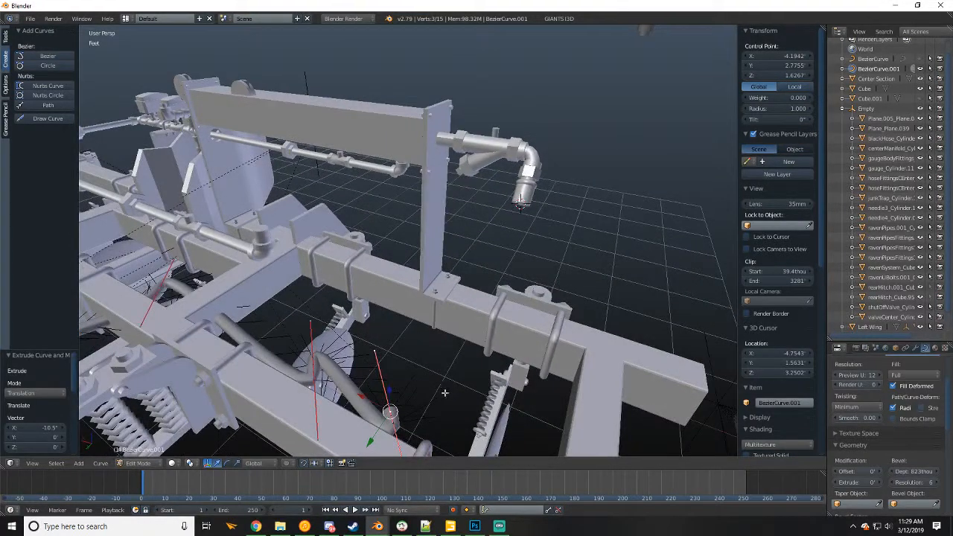
{"action": "key", "text": "shift+s"}
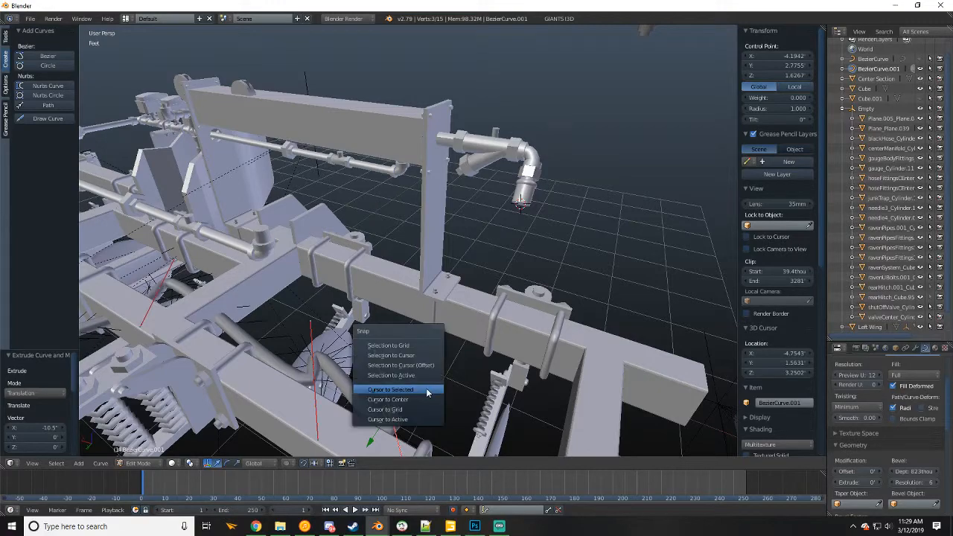
{"action": "left_click", "coordinate": [421, 367]}
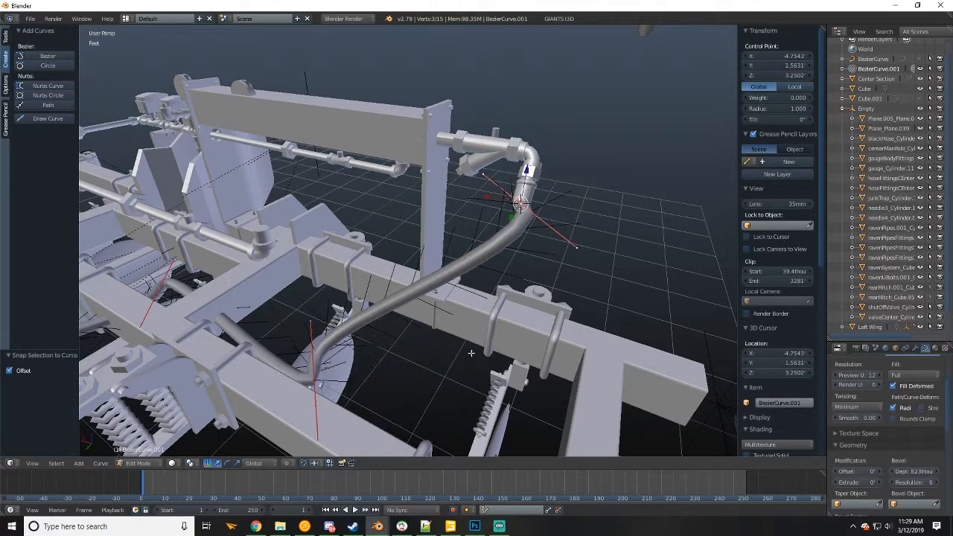
{"action": "middle_click_drag", "start_coordinate": [469, 352], "coordinate": [595, 360]}
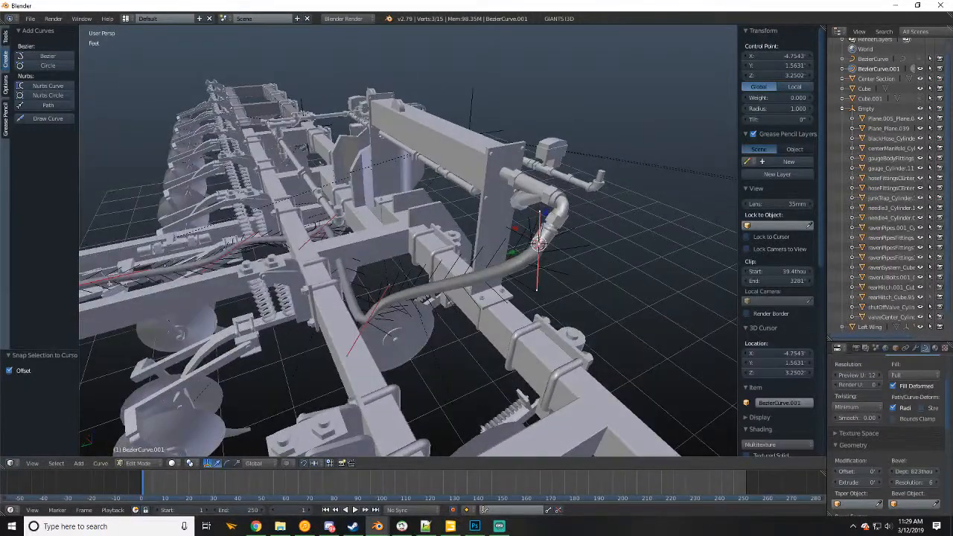
{"action": "middle_click_drag", "start_coordinate": [110, 283], "coordinate": [117, 276]}
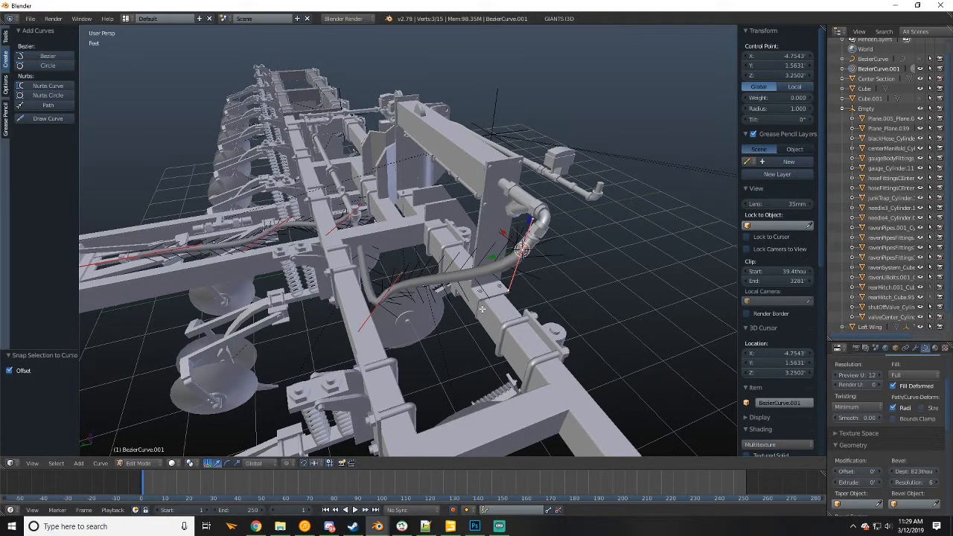
- Move the lower handle of the hose's fitting end about 4.3 in along X and lower it about 5.56 in
{"action": "middle_click_drag", "start_coordinate": [483, 309], "coordinate": [554, 286]}
{"action": "scroll", "coordinate": [553, 287], "scroll_direction": "up", "scroll_amount": 2}
{"action": "middle_click_drag", "start_coordinate": [643, 303], "coordinate": [359, 183]}
{"action": "mouse_move", "coordinate": [423, 231]}
{"action": "middle_mouse_down"}
{"action": "mouse_move", "coordinate": [453, 241]}
{"action": "mouse_move", "coordinate": [411, 227]}
{"action": "middle_mouse_up"}
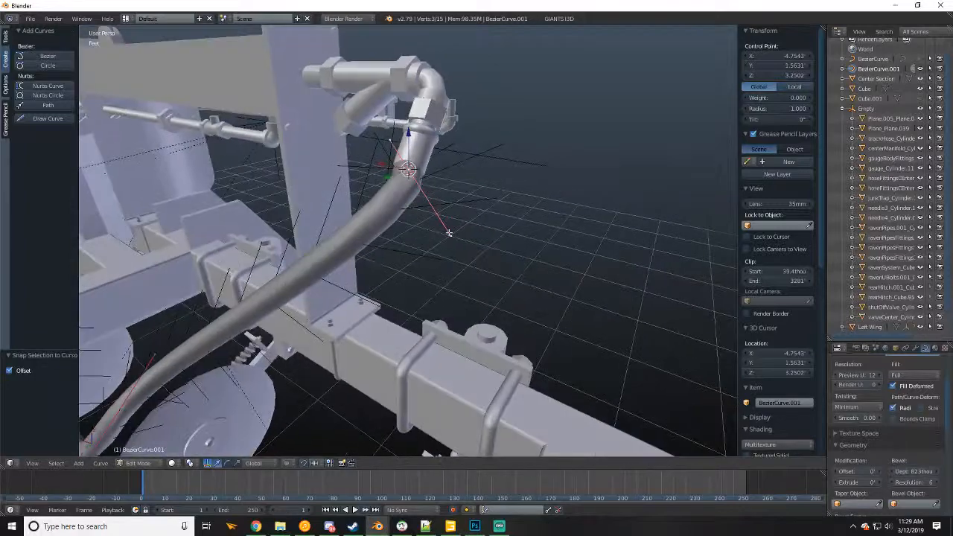
{"action": "right_click", "coordinate": [449, 233]}
{"action": "key", "text": "g"}
{"action": "key", "text": "x"}
{"action": "left_click", "coordinate": [331, 241]}
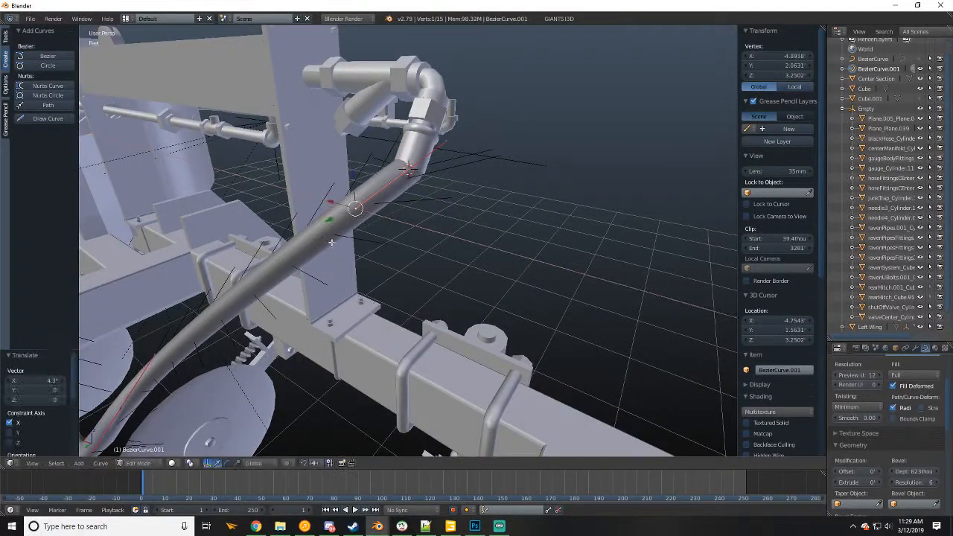
{"action": "middle_click_drag", "start_coordinate": [331, 243], "coordinate": [264, 264]}
{"action": "middle_click_drag", "start_coordinate": [330, 163], "coordinate": [324, 147]}
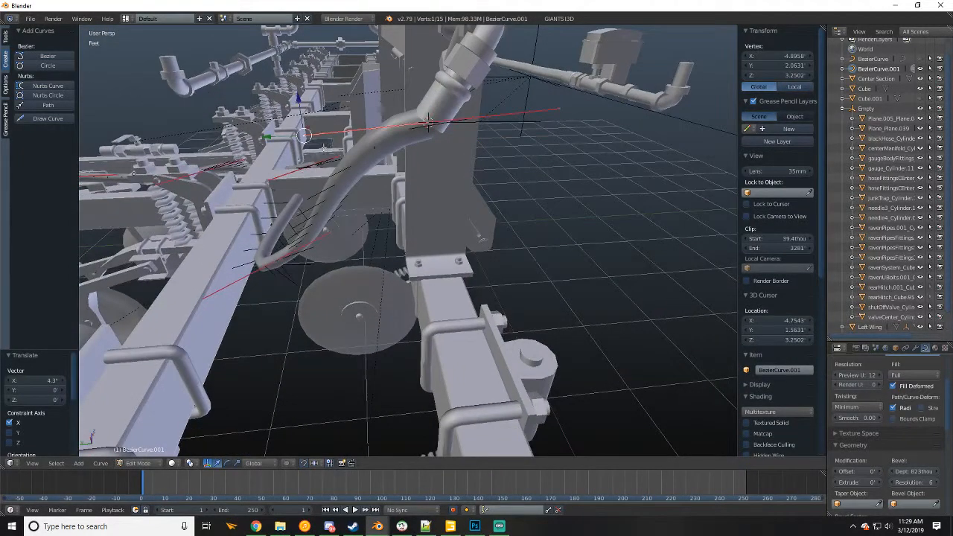
{"action": "left_click_drag", "start_coordinate": [296, 99], "coordinate": [316, 200]}
{"action": "middle_click_drag", "start_coordinate": [315, 199], "coordinate": [343, 155]}
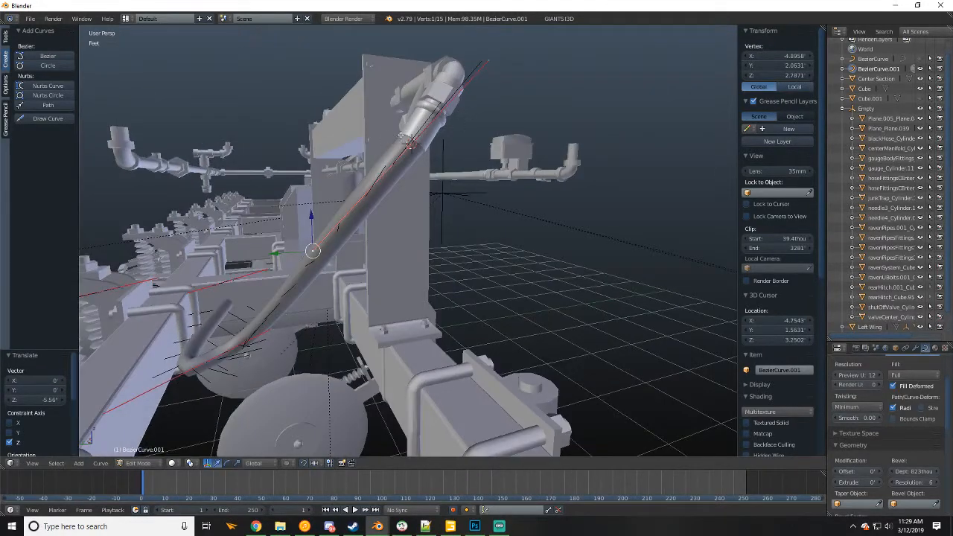
- Lower the fitting-end handle to about Z 2.68 ft and shift it about 1.05 in along X
{"action": "middle_click_drag", "start_coordinate": [408, 125], "coordinate": [319, 268]}
{"action": "key", "text": "g"}
{"action": "left_click", "coordinate": [317, 225]}
{"action": "key", "text": "g"}
{"action": "key", "text": "x"}
{"action": "left_click", "coordinate": [402, 275]}
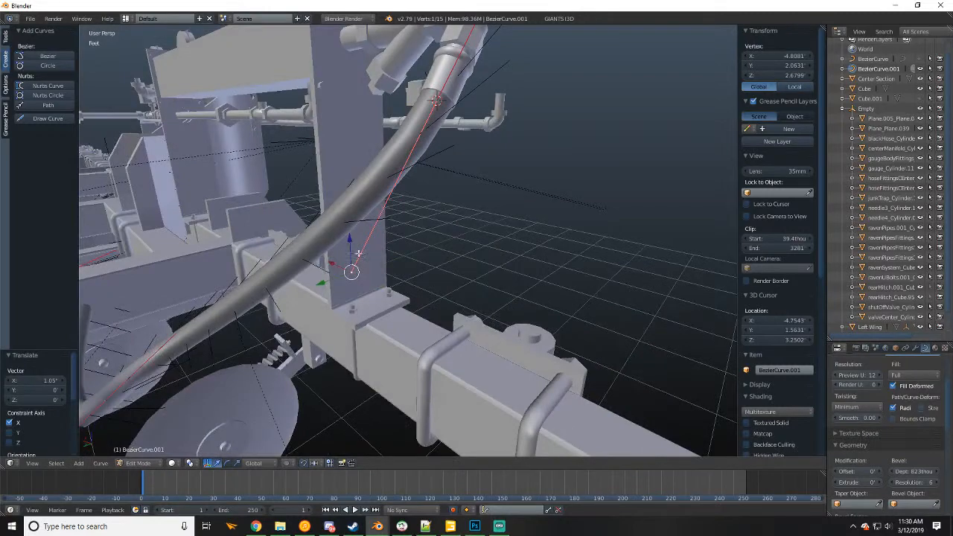
- Shift the fitting-end handle about 2.1 in along Y and lower it about 1.83 in
{"action": "key", "text": "g"}
{"action": "key", "text": "y"}
{"action": "left_click", "coordinate": [309, 268]}
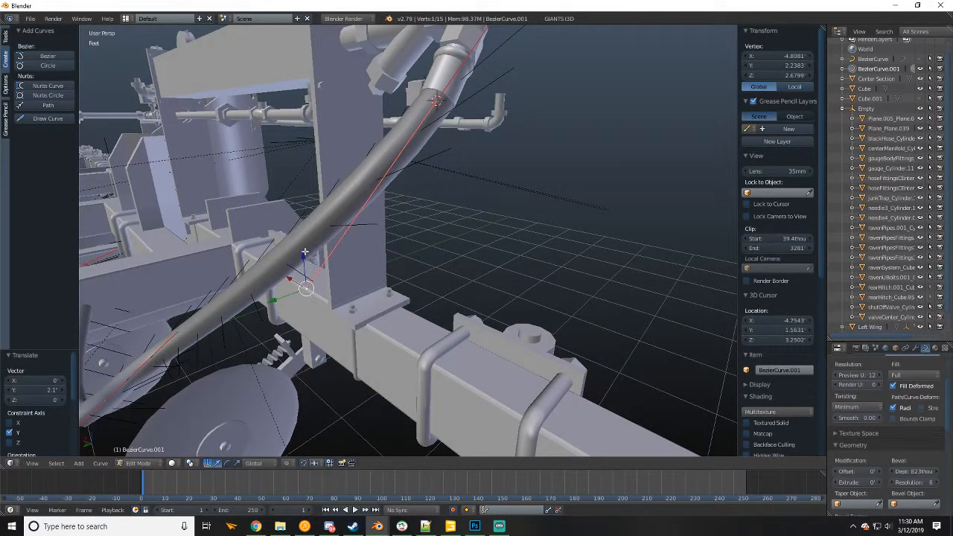
{"action": "key", "text": "g"}
{"action": "key", "text": "z"}
{"action": "left_click", "coordinate": [305, 268]}
{"action": "middle_click_drag", "start_coordinate": [305, 267], "coordinate": [387, 231]}
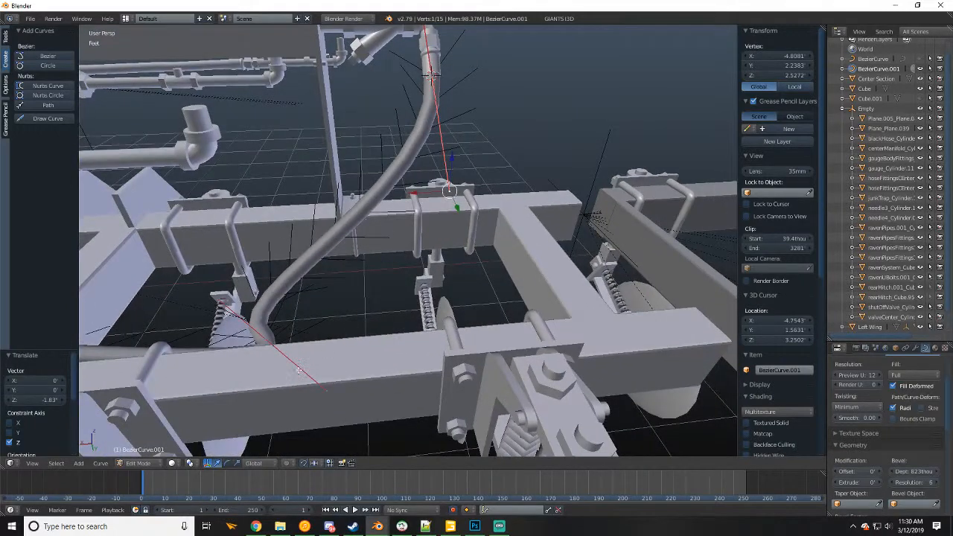
- Move the hose's control point at the frame beam to about X -4.21, Y 3.16, Z 1.98 ft
{"action": "middle_click_drag", "start_coordinate": [299, 370], "coordinate": [347, 358]}
{"action": "right_click", "coordinate": [372, 402]}
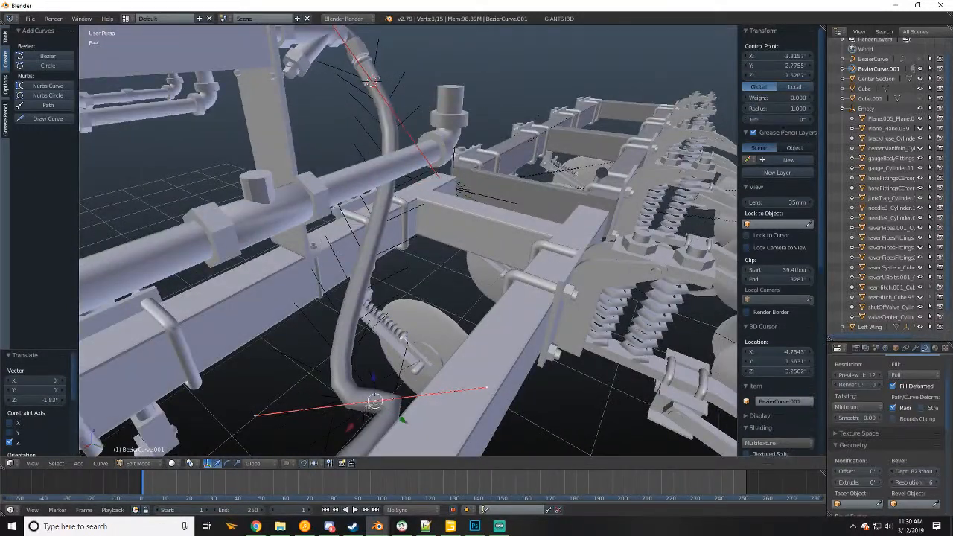
{"action": "middle_click_drag", "start_coordinate": [401, 402], "coordinate": [310, 392]}
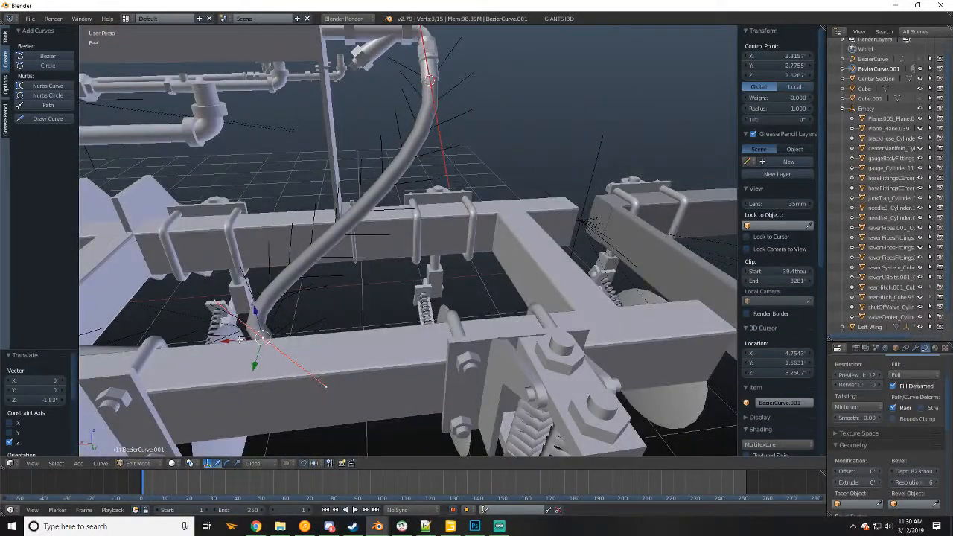
{"action": "left_click_drag", "start_coordinate": [240, 340], "coordinate": [344, 329]}
{"action": "right_click", "coordinate": [308, 295]}
{"action": "left_click_drag", "start_coordinate": [280, 296], "coordinate": [372, 285]}
{"action": "middle_click_drag", "start_coordinate": [372, 285], "coordinate": [265, 270]}
{"action": "right_click", "coordinate": [317, 278]}
{"action": "left_click_drag", "start_coordinate": [315, 256], "coordinate": [260, 219]}
{"action": "middle_click_drag", "start_coordinate": [260, 219], "coordinate": [330, 318]}
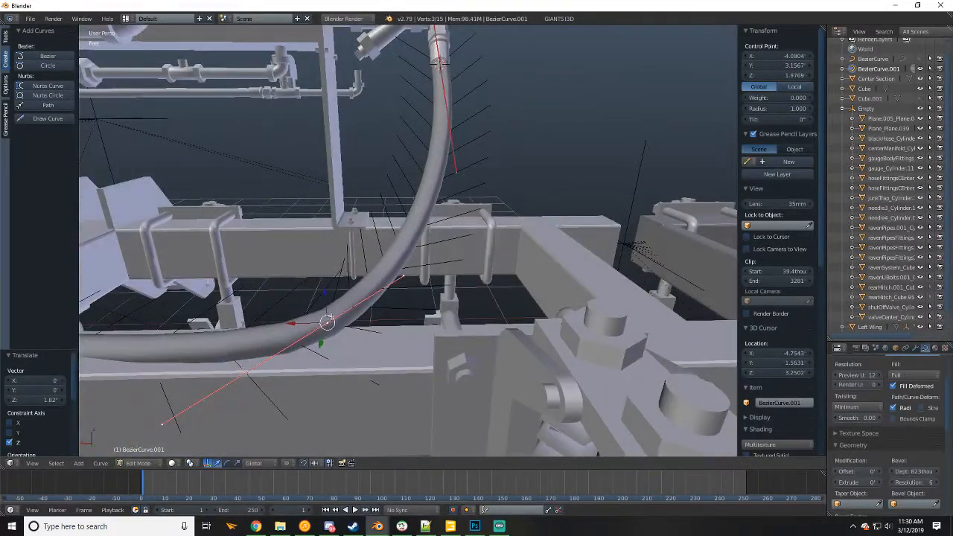
{"action": "left_click_drag", "start_coordinate": [305, 325], "coordinate": [338, 327]}
- Move the outer handle of the control point above the beam about 3.48 in along Y
{"action": "middle_click_drag", "start_coordinate": [352, 303], "coordinate": [412, 329]}
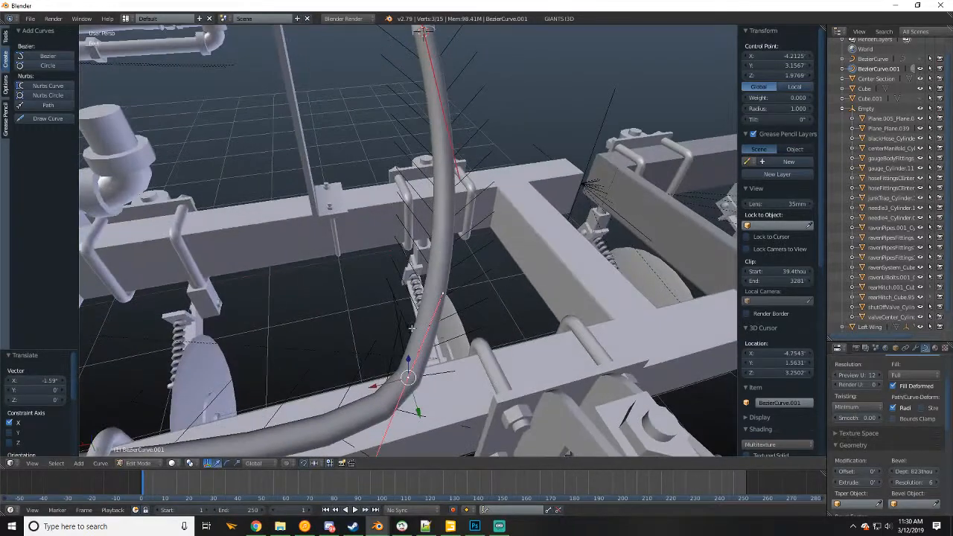
{"action": "right_click", "coordinate": [442, 293]}
{"action": "middle_click_drag", "start_coordinate": [404, 408], "coordinate": [402, 341]}
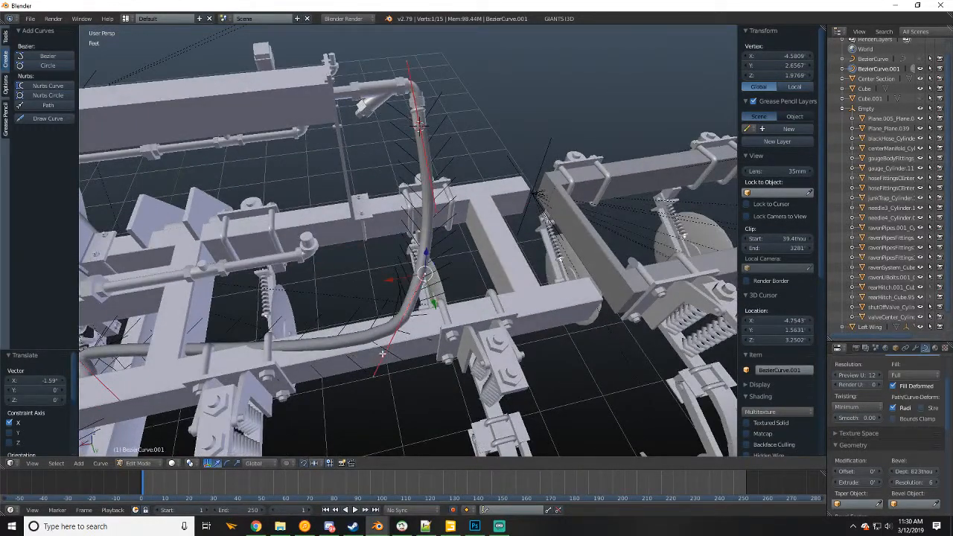
{"action": "right_click", "coordinate": [373, 378]}
{"action": "key", "text": "g"}
{"action": "key", "text": "y"}
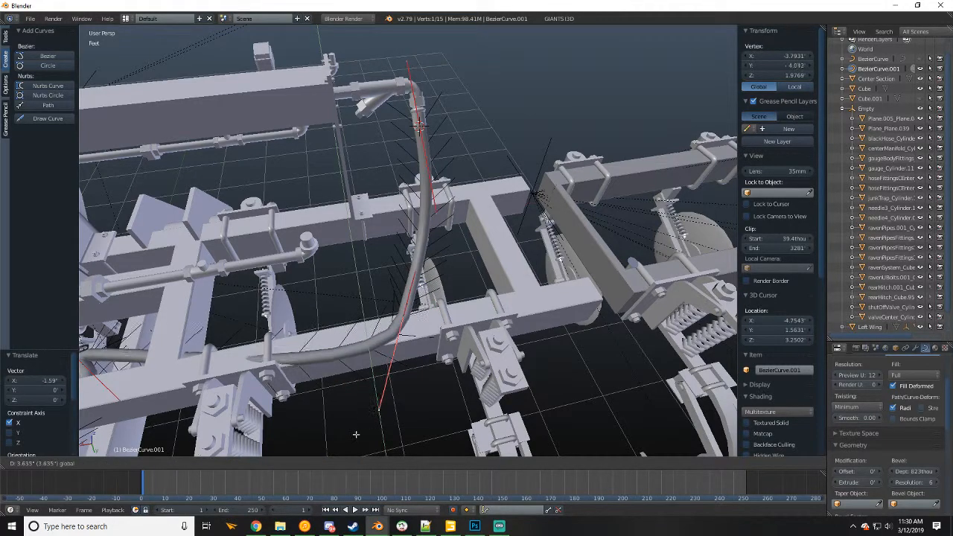
{"action": "left_click", "coordinate": [353, 433]}
- Nudge the hose's control point above the beam slightly along negative Y
{"action": "right_click", "coordinate": [416, 283]}
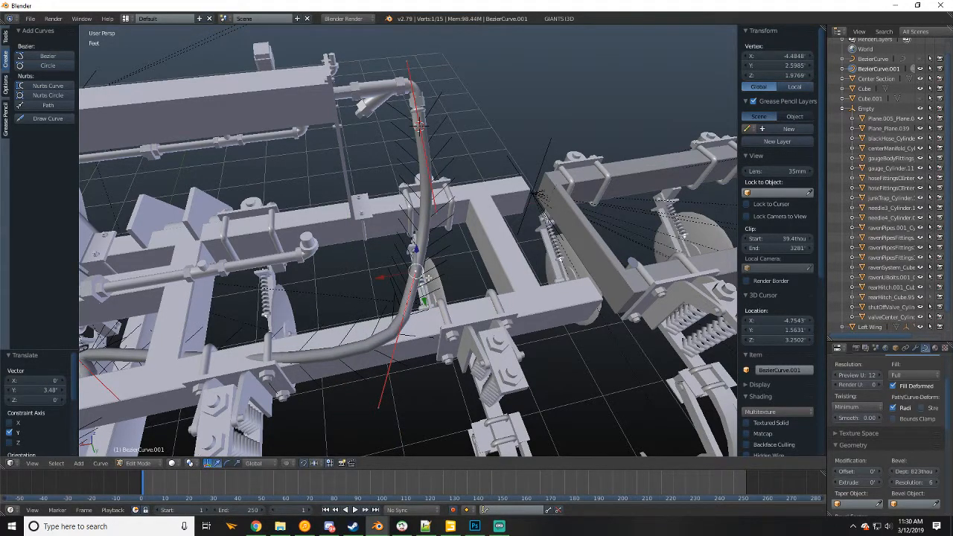
{"action": "middle_click_drag", "start_coordinate": [429, 278], "coordinate": [353, 273]}
{"action": "right_click", "coordinate": [327, 266]}
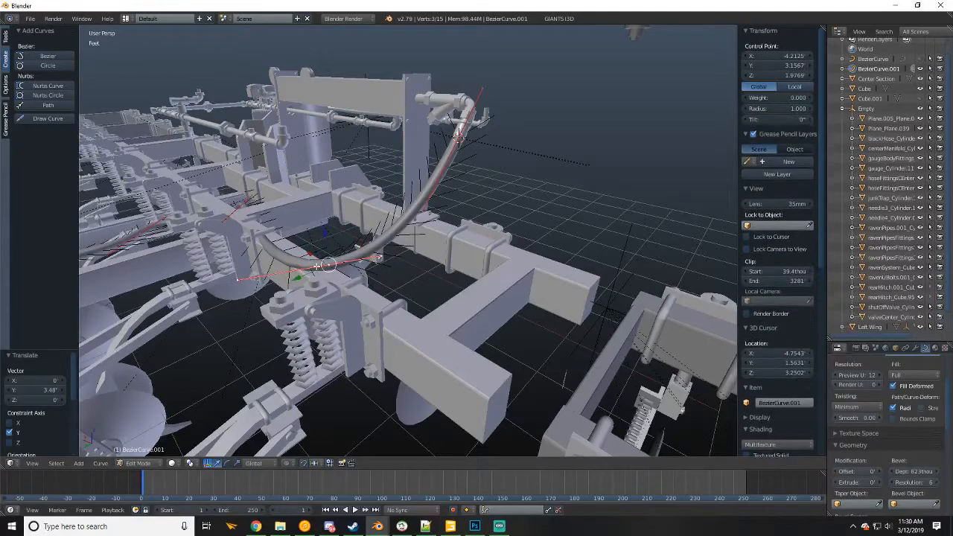
{"action": "left_click_drag", "start_coordinate": [296, 278], "coordinate": [305, 272]}
{"action": "middle_click_drag", "start_coordinate": [357, 290], "coordinate": [491, 241]}
{"action": "key", "text": "Tab"}
{"action": "key", "text": "Tab"}
- Freely reposition the beam control point's outer handle to round the hose's bend along the beam
{"action": "right_click", "coordinate": [611, 298]}
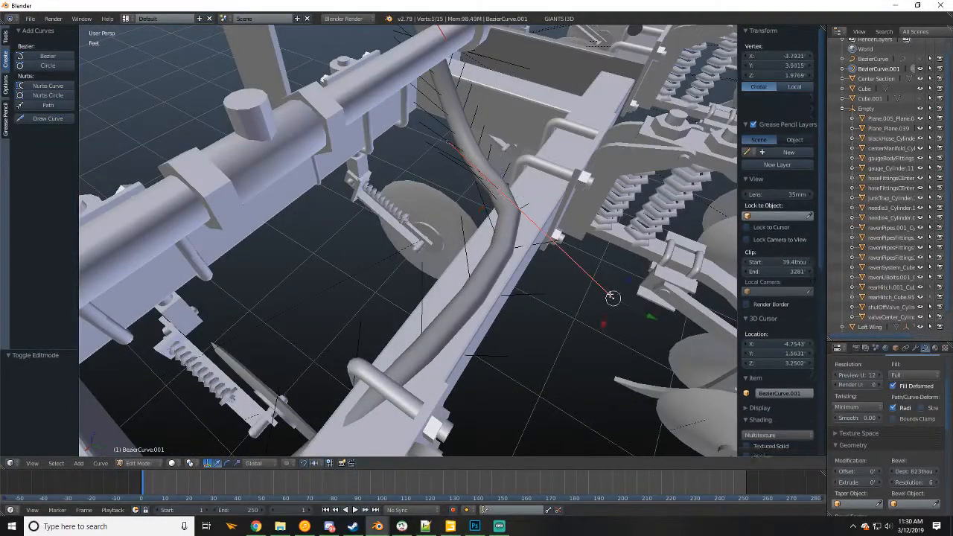
{"action": "key", "text": "g"}
{"action": "left_click", "coordinate": [497, 342]}
{"action": "key", "text": "Tab"}
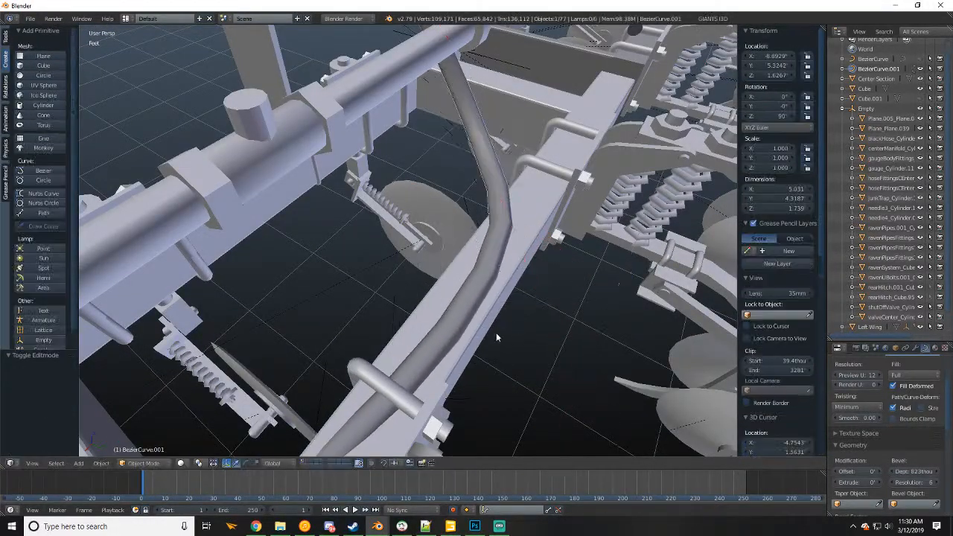
{"action": "middle_click_drag", "start_coordinate": [496, 332], "coordinate": [463, 281]}
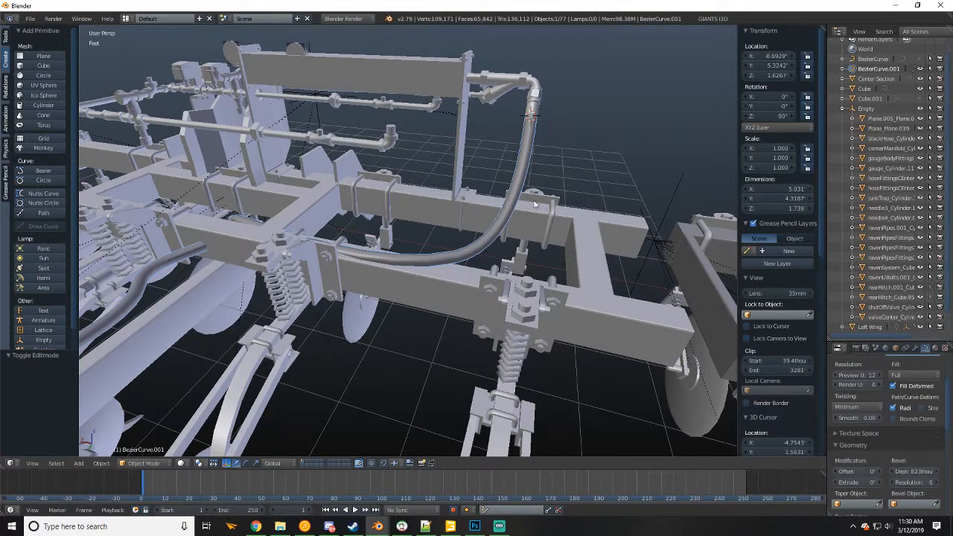
- Raise the control point at the hose's bend between the frame beams to about Z 2.15 ft and shift its handle along X
{"action": "middle_click_drag", "start_coordinate": [360, 237], "coordinate": [470, 288]}
{"action": "key", "text": "Tab"}
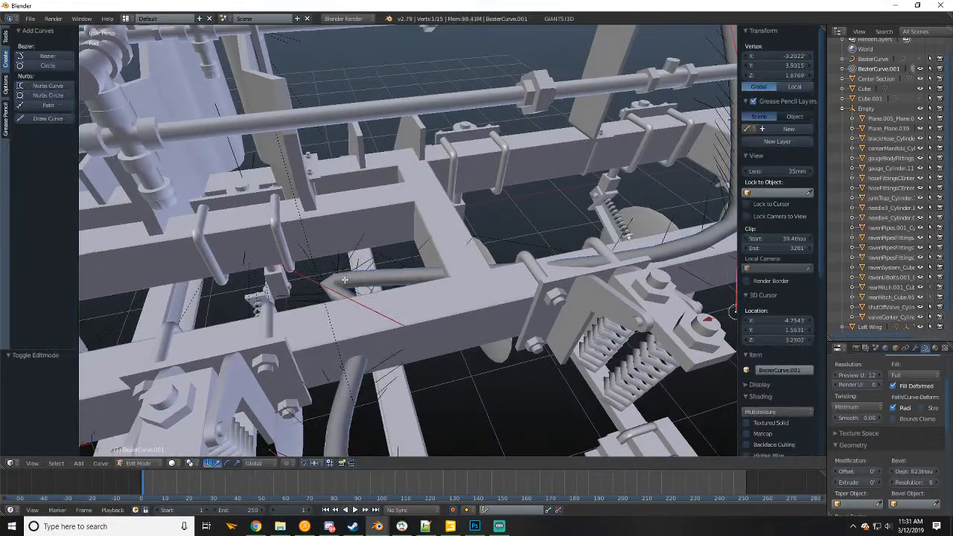
{"action": "middle_click_drag", "start_coordinate": [376, 281], "coordinate": [399, 281]}
{"action": "right_click", "coordinate": [371, 288]}
{"action": "left_click_drag", "start_coordinate": [382, 269], "coordinate": [383, 235]}
{"action": "right_click", "coordinate": [449, 255]}
{"action": "left_click_drag", "start_coordinate": [436, 266], "coordinate": [357, 321]}
{"action": "middle_click_drag", "start_coordinate": [390, 268], "coordinate": [380, 289]}
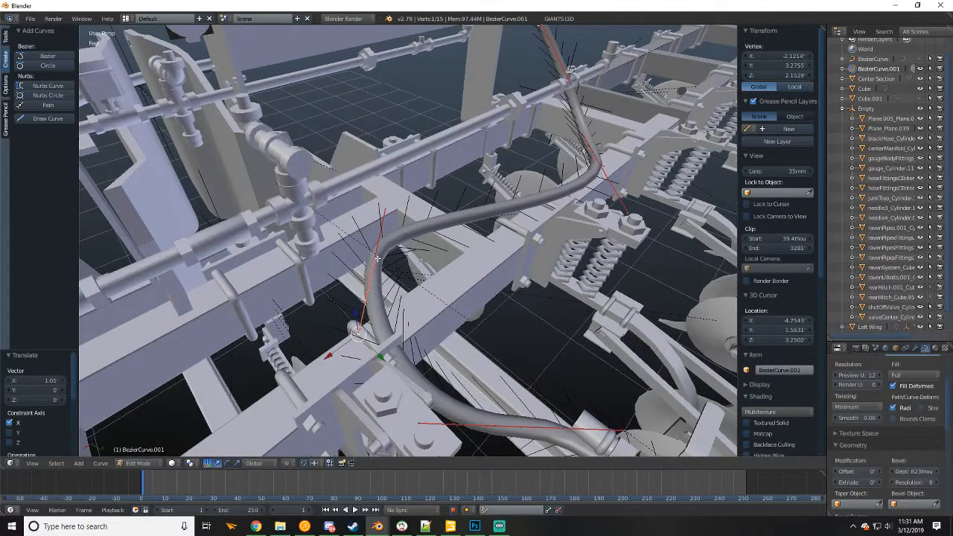
- Move the raised bend's control point about 6.79 in along negative Y
{"action": "right_click", "coordinate": [378, 258]}
{"action": "left_click_drag", "start_coordinate": [391, 269], "coordinate": [356, 228]}
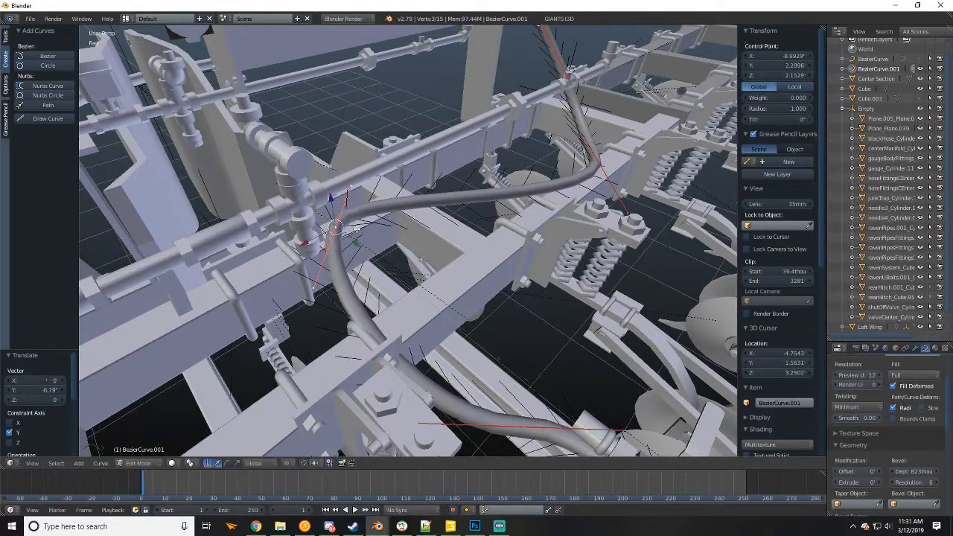
{"action": "middle_click_drag", "start_coordinate": [356, 229], "coordinate": [358, 257]}
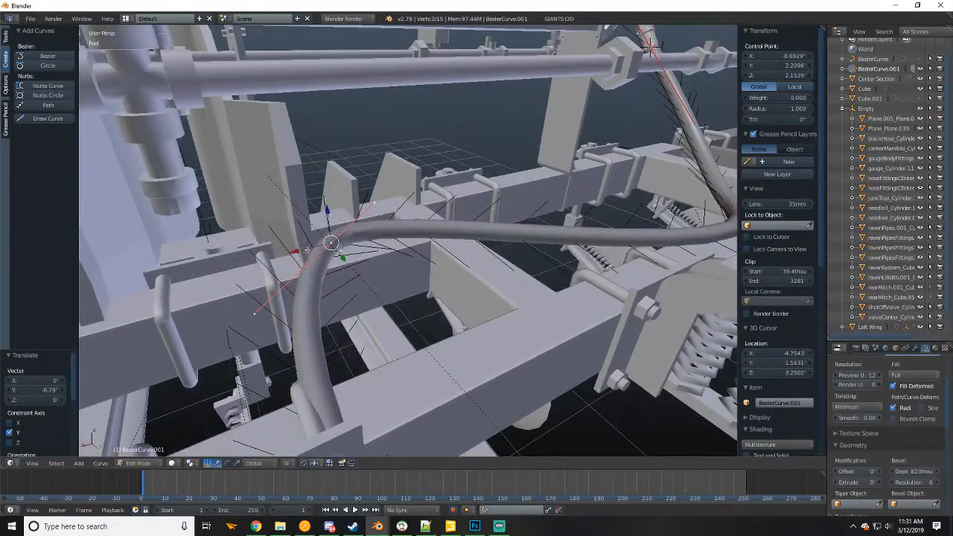
- Move the raised bend's control point along negative X to about X -1.17 ft
{"action": "left_click_drag", "start_coordinate": [306, 250], "coordinate": [390, 223]}
{"action": "left_click", "coordinate": [392, 212]}
{"action": "middle_click_drag", "start_coordinate": [391, 222], "coordinate": [357, 249]}
- Adjust the handle of the hose's control point beside the valve along X to realign the hose beneath the beam
{"action": "right_click", "coordinate": [442, 200]}
{"action": "left_click_drag", "start_coordinate": [412, 203], "coordinate": [472, 194]}
{"action": "middle_click_drag", "start_coordinate": [467, 194], "coordinate": [544, 314]}
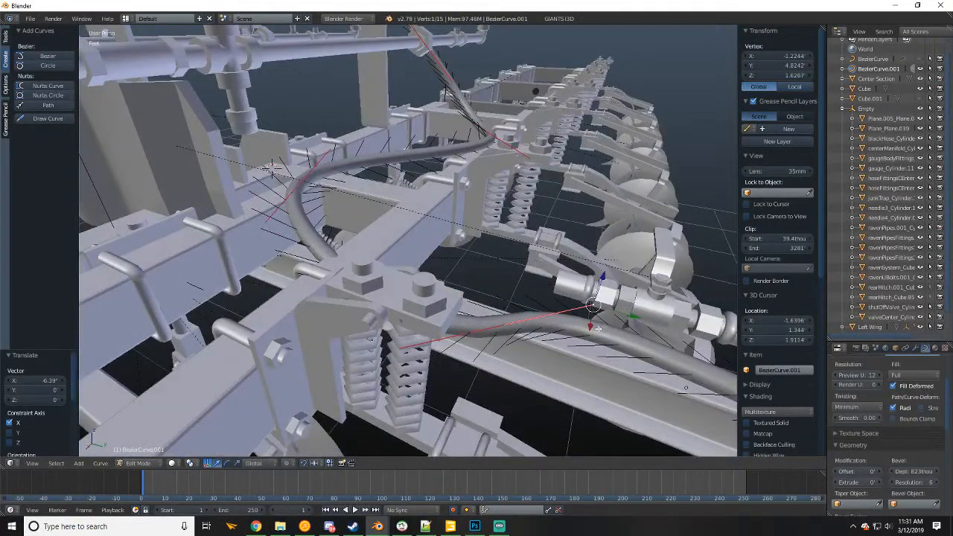
{"action": "left_click_drag", "start_coordinate": [593, 328], "coordinate": [585, 376]}
{"action": "middle_click_drag", "start_coordinate": [585, 376], "coordinate": [439, 321]}
- Move the hose's control point beyond the front beam about 2.87 in along negative Y and raise it slightly
{"action": "right_click", "coordinate": [436, 319]}
{"action": "left_click_drag", "start_coordinate": [457, 332], "coordinate": [432, 314]}
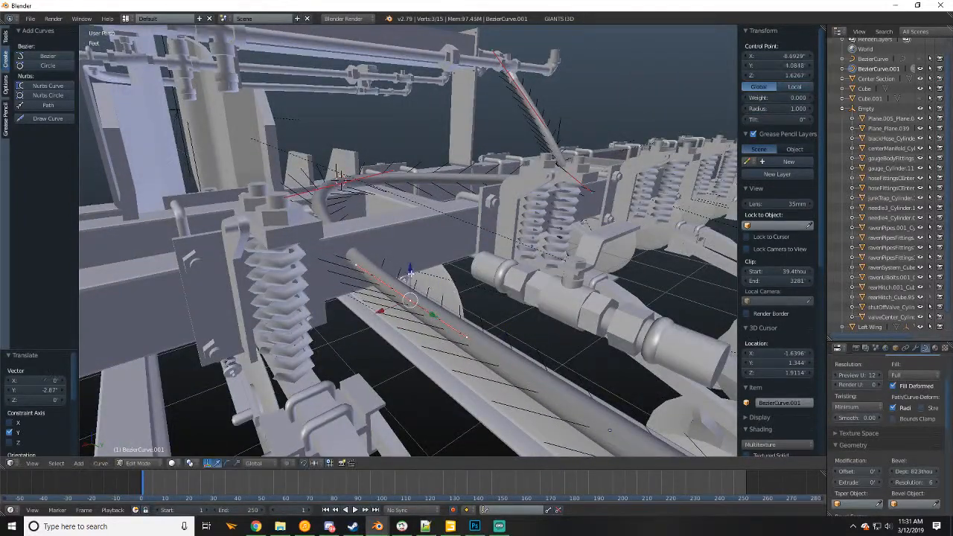
{"action": "left_click_drag", "start_coordinate": [410, 273], "coordinate": [410, 257]}
- Adjust the height of that control point's beam-side handle to about Z 2.11 ft
{"action": "right_click", "coordinate": [467, 321]}
{"action": "left_click_drag", "start_coordinate": [467, 293], "coordinate": [451, 323]}
{"action": "middle_click_drag", "start_coordinate": [446, 328], "coordinate": [155, 235]}
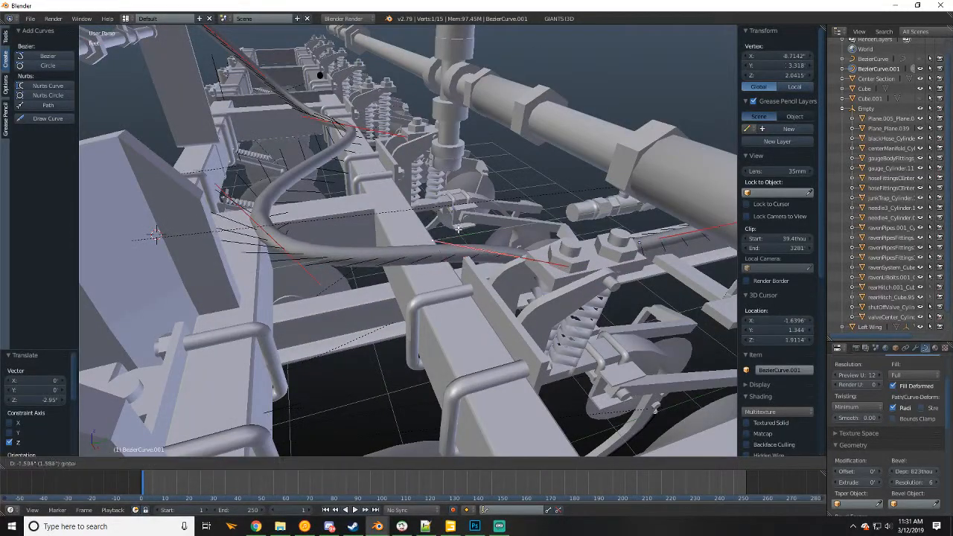
- Check the hose's clearance above the frame beams and lower the bend's control point to about Z 1.98 ft
{"action": "key", "text": "Tab"}
{"action": "scroll", "coordinate": [386, 241], "scroll_direction": "up", "scroll_amount": 10}
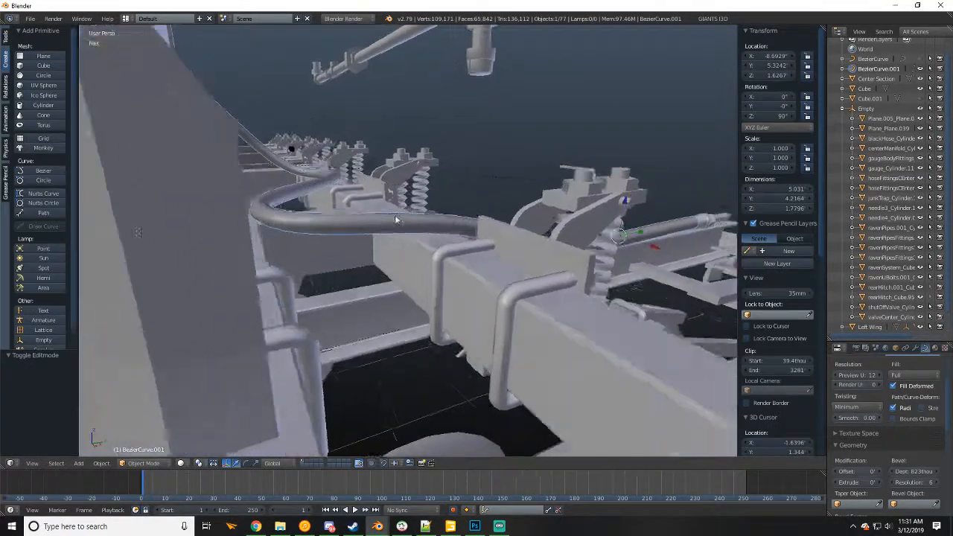
{"action": "scroll", "coordinate": [337, 207], "scroll_direction": "up", "scroll_amount": 6}
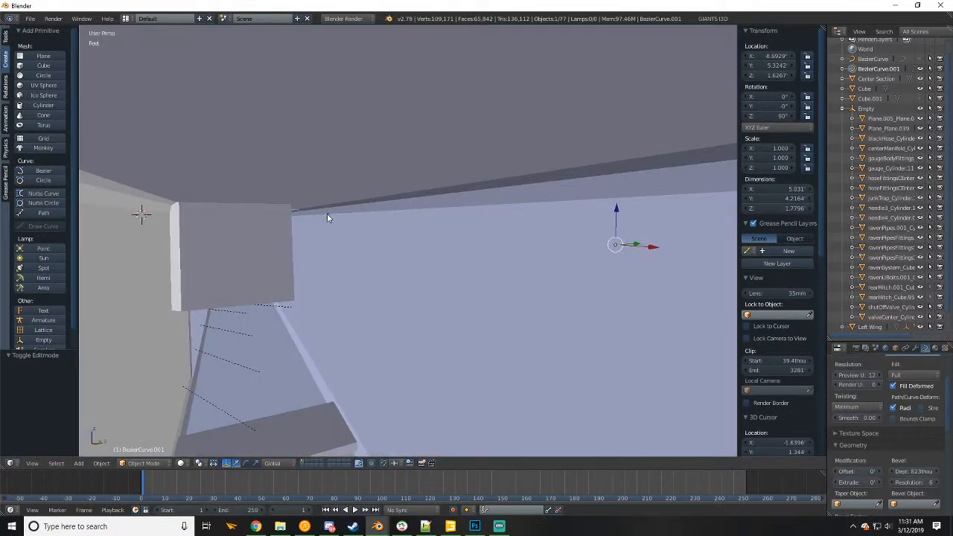
{"action": "scroll", "coordinate": [312, 199], "scroll_direction": "up", "scroll_amount": 4}
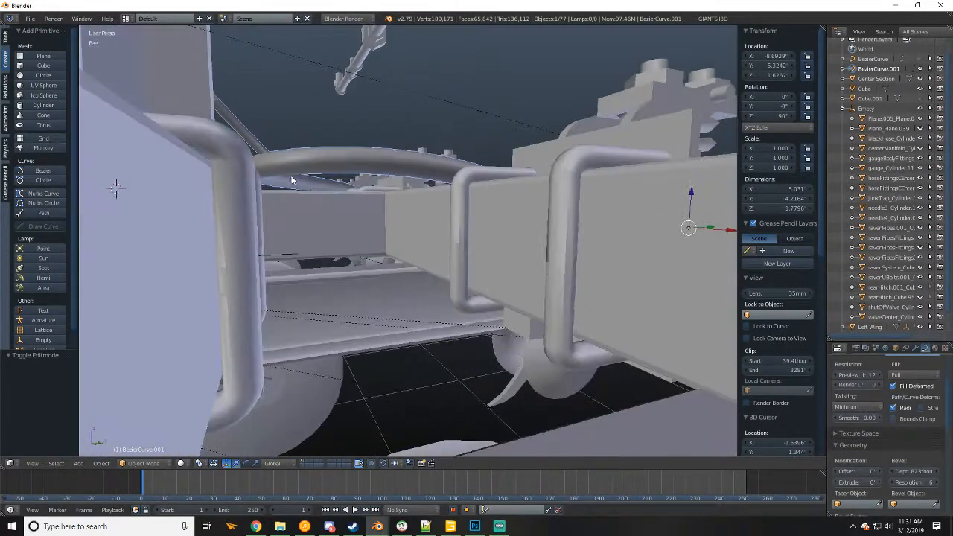
{"action": "key", "text": "Tab"}
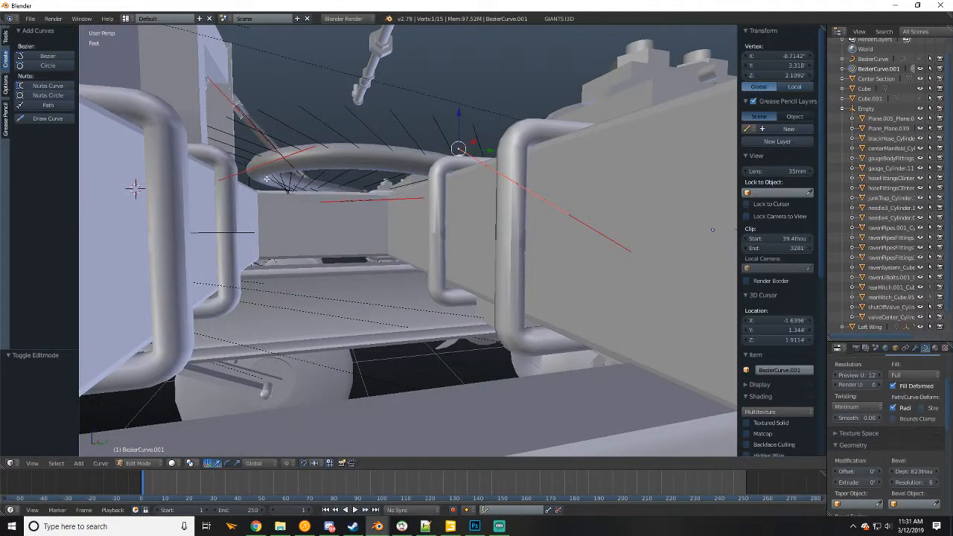
{"action": "right_click", "coordinate": [261, 167]}
{"action": "left_click", "coordinate": [265, 149]}
{"action": "left_click_drag", "start_coordinate": [268, 142], "coordinate": [264, 149]}
- Examine the hose's complete route over the frame and down to the valve from several angles
{"action": "middle_click_drag", "start_coordinate": [264, 149], "coordinate": [548, 203]}
{"action": "key", "text": "Tab"}
{"action": "scroll", "coordinate": [524, 260], "scroll_direction": "down", "scroll_amount": 5}
{"action": "middle_click_drag", "start_coordinate": [524, 264], "coordinate": [528, 283]}
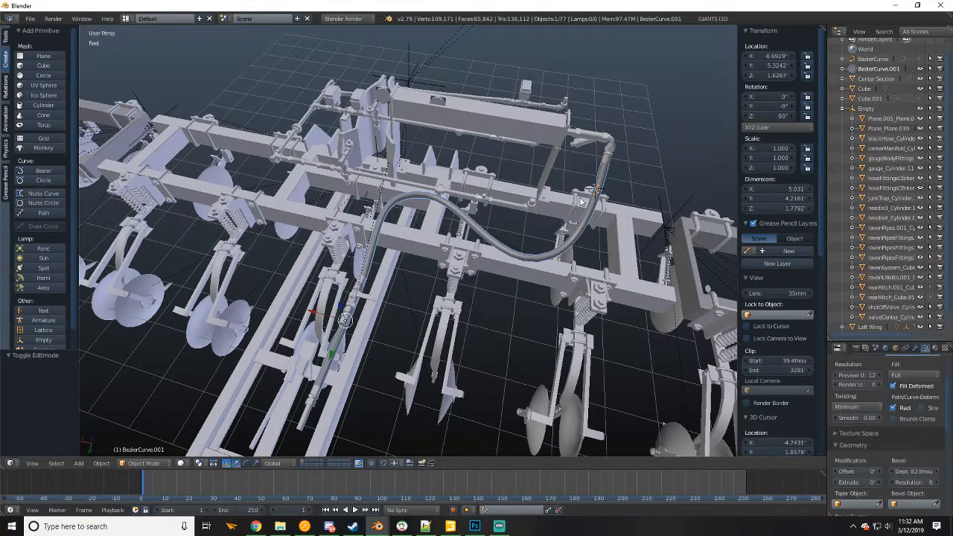
{"action": "scroll", "coordinate": [581, 200], "scroll_direction": "up", "scroll_amount": 4}
{"action": "middle_click_drag", "start_coordinate": [399, 280], "coordinate": [462, 250]}
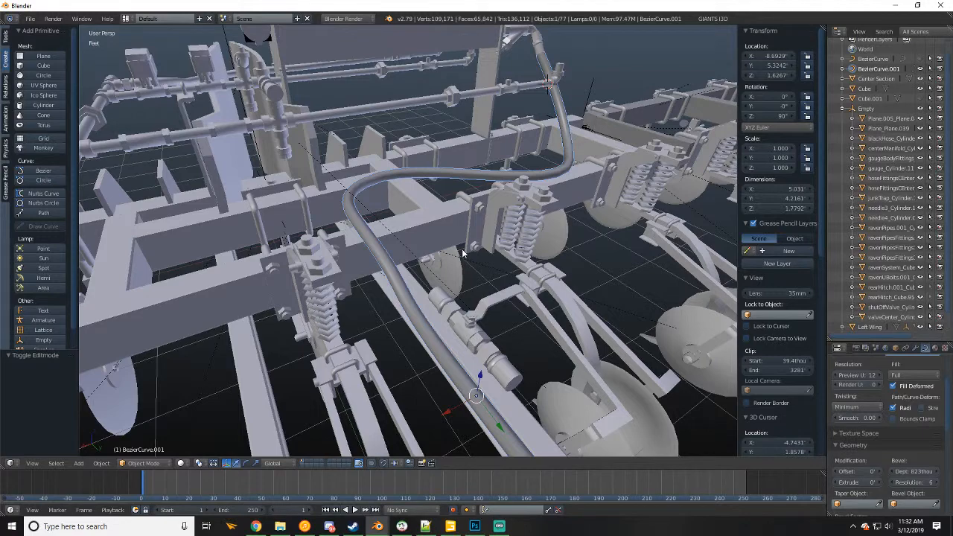
{"action": "scroll", "coordinate": [462, 253], "scroll_direction": "down", "scroll_amount": 4}
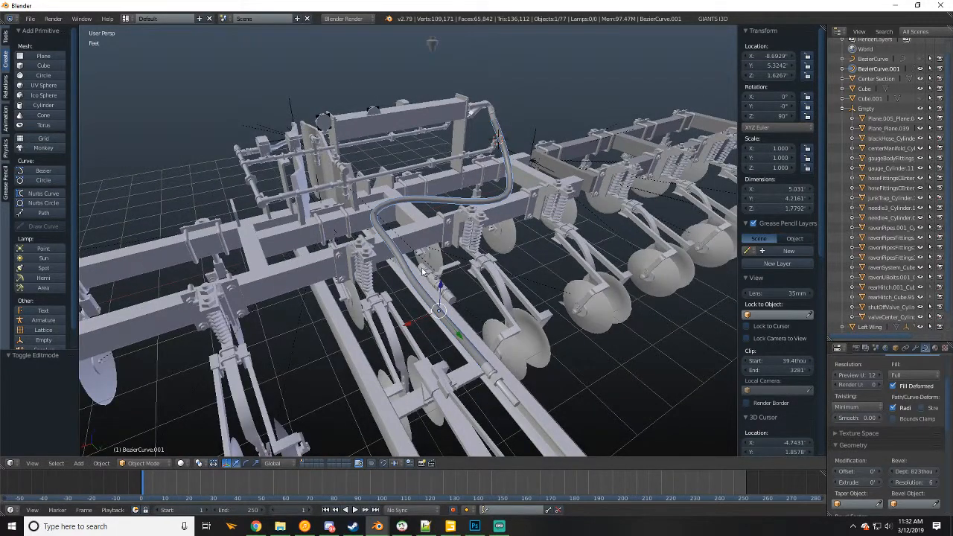
{"action": "middle_click_drag", "start_coordinate": [422, 272], "coordinate": [409, 277]}
{"action": "key", "text": "Tab"}
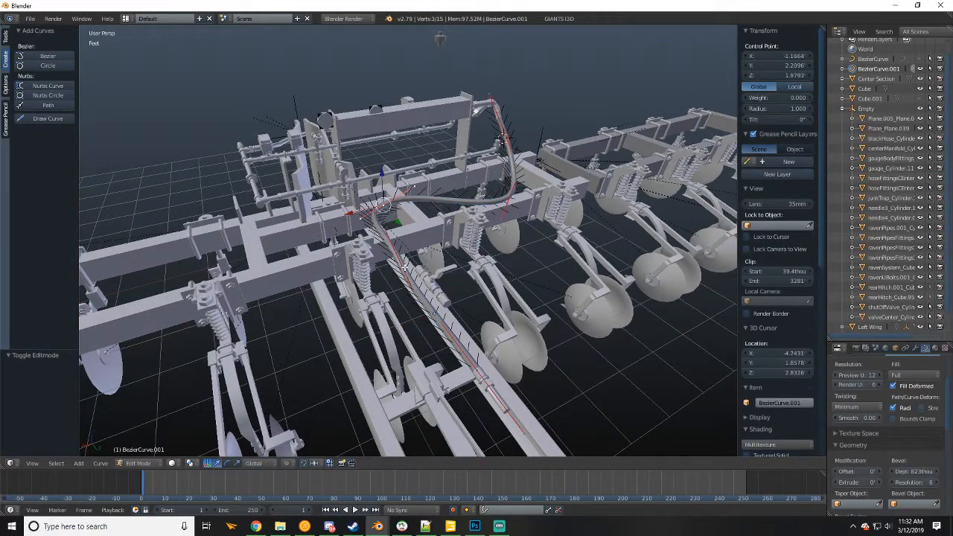
{"action": "key", "text": "Tab"}
{"action": "key", "text": "Tab"}
{"action": "key", "text": "Tab"}
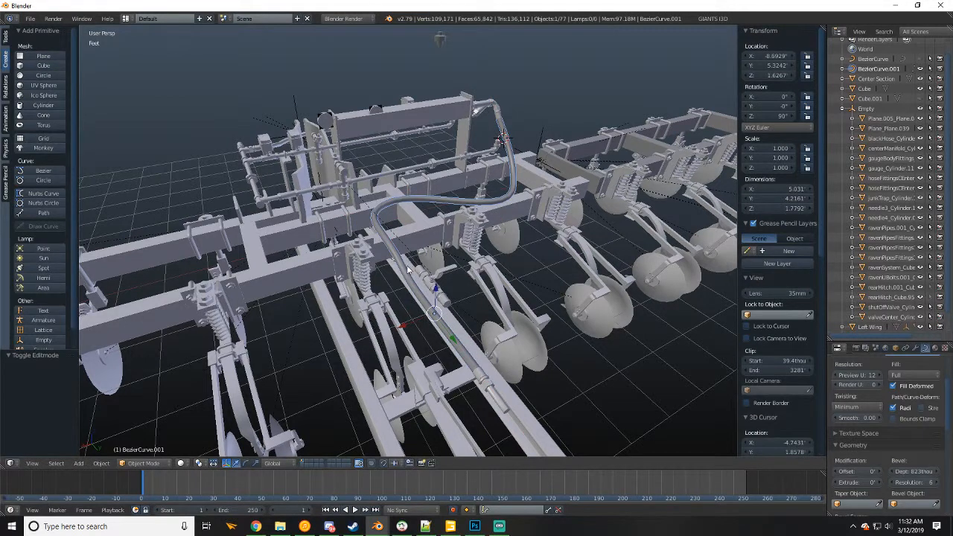
- Convert the finished hose curve to a mesh
{"action": "key", "text": "ctrl+c"}
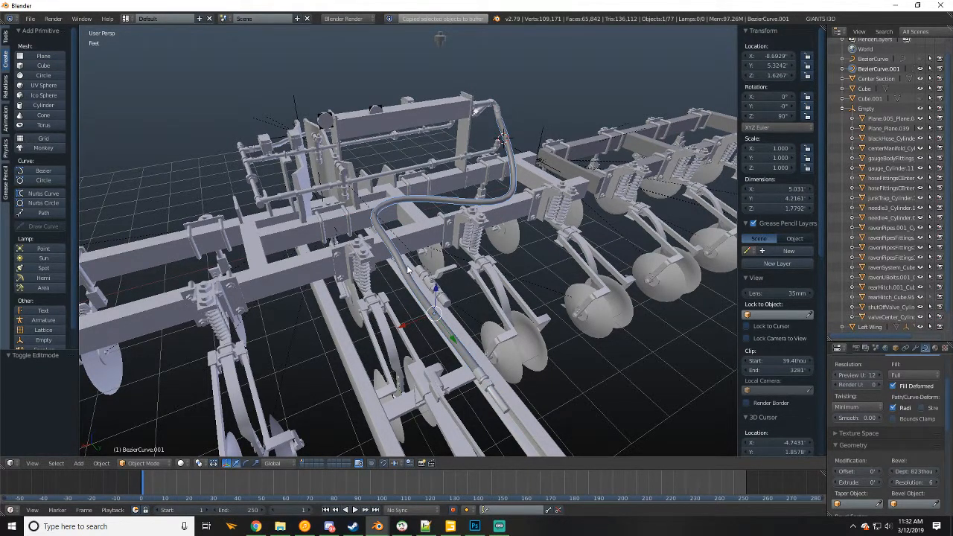
{"action": "key", "text": "alt+c"}
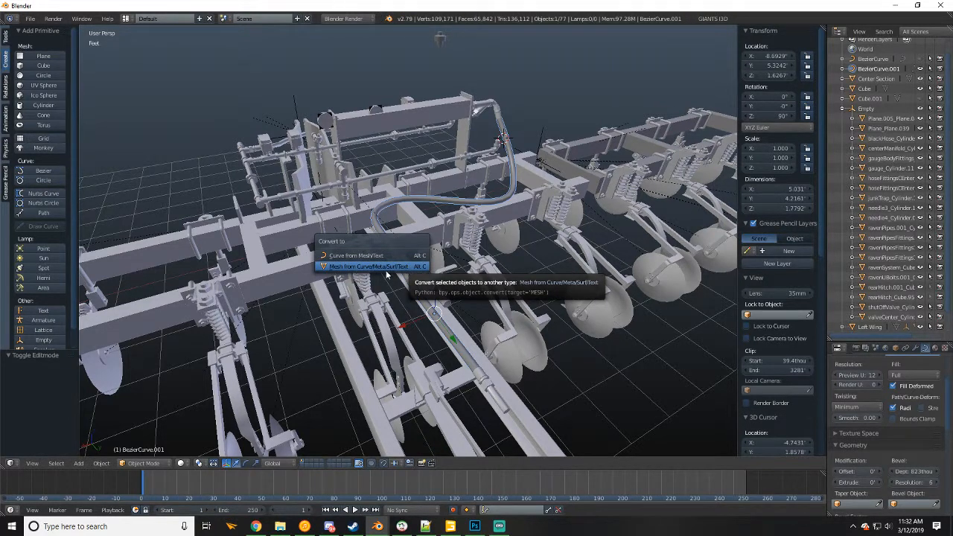
{"action": "left_click", "coordinate": [346, 266]}
- Select all of the converted hose's geometry in Edit Mode to examine its mesh, and return to Object Mode
{"action": "key", "text": "Tab"}
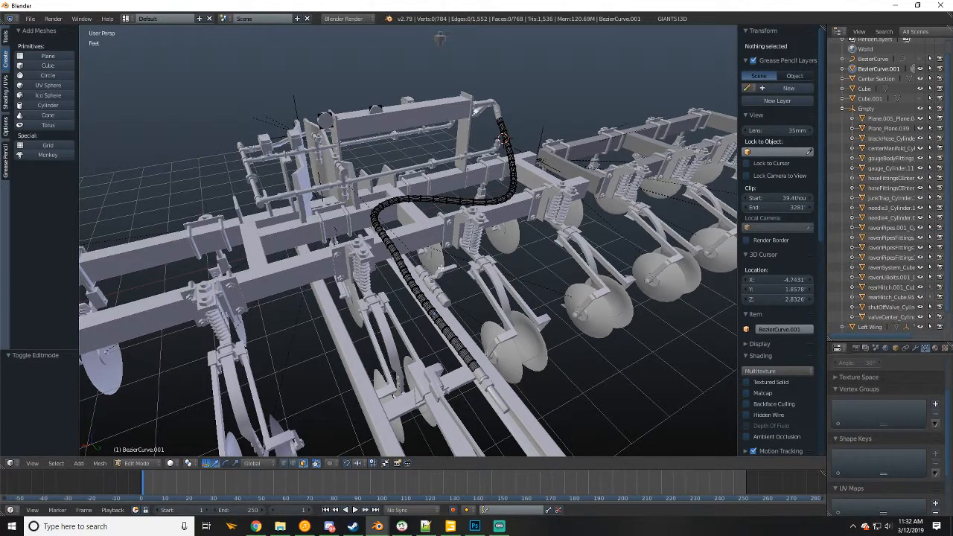
{"action": "key", "text": "a"}
{"action": "key", "text": "a"}
{"action": "key", "text": "a"}
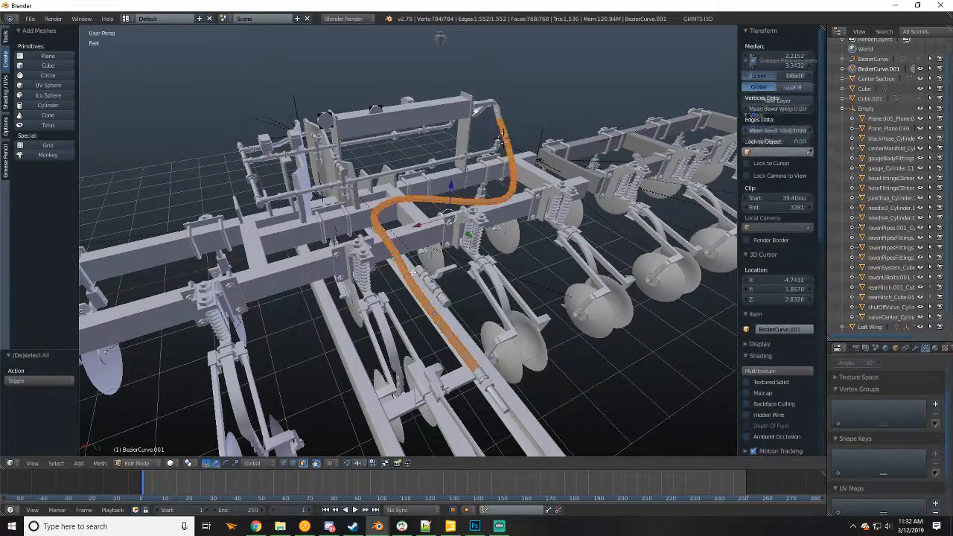
{"action": "key", "text": "Tab"}
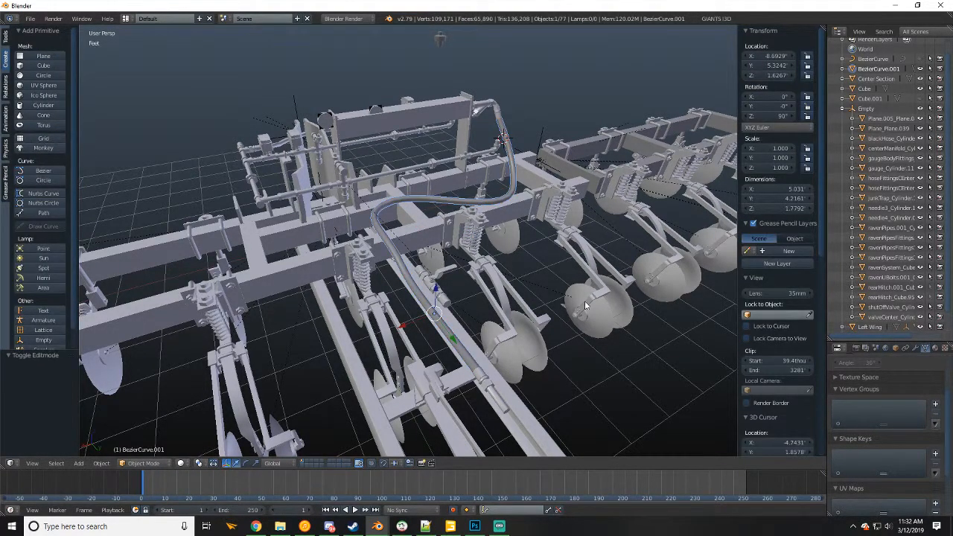